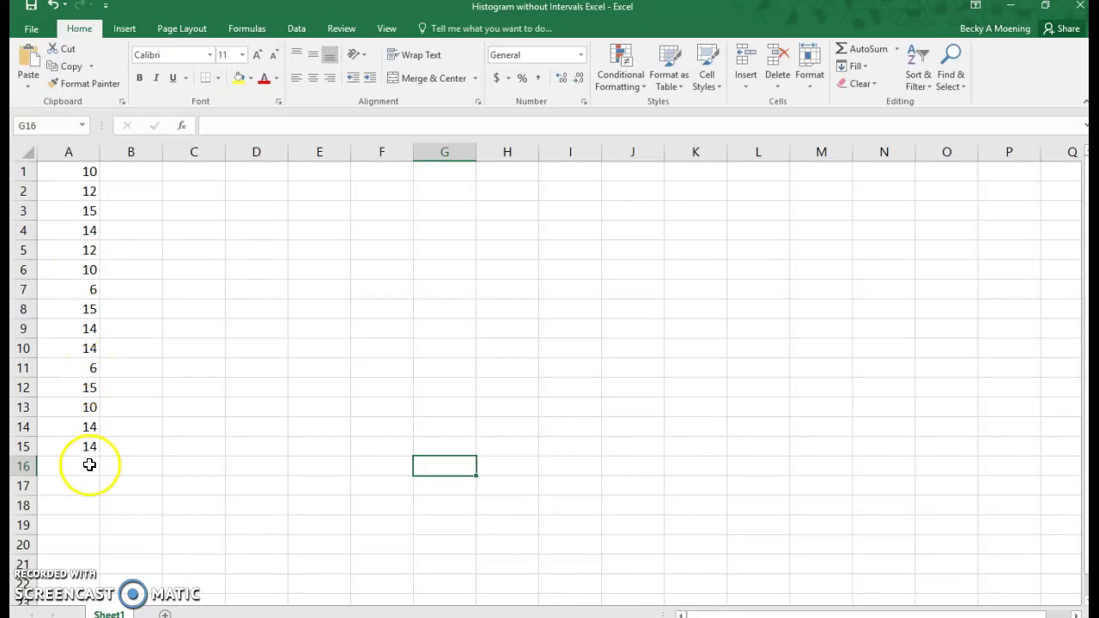
# - Sort the fifteen values in A1:A15 ascending, so they run from 6 to 15
pyautogui.moveTo(70, 167); pyautogui.dragTo(71, 446)
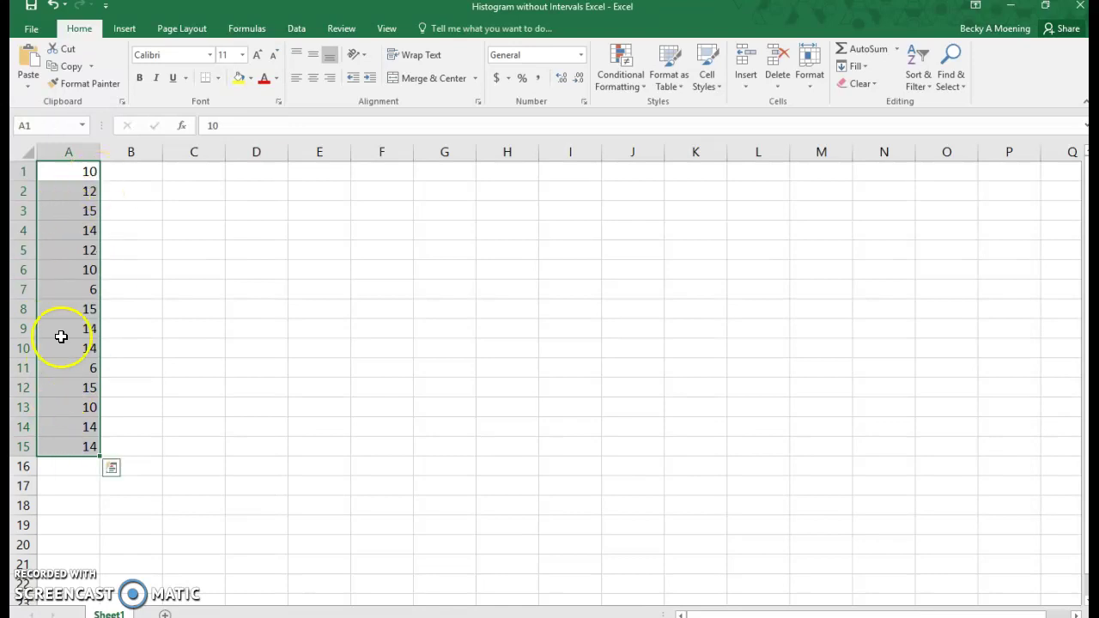
pyautogui.click(915, 91)
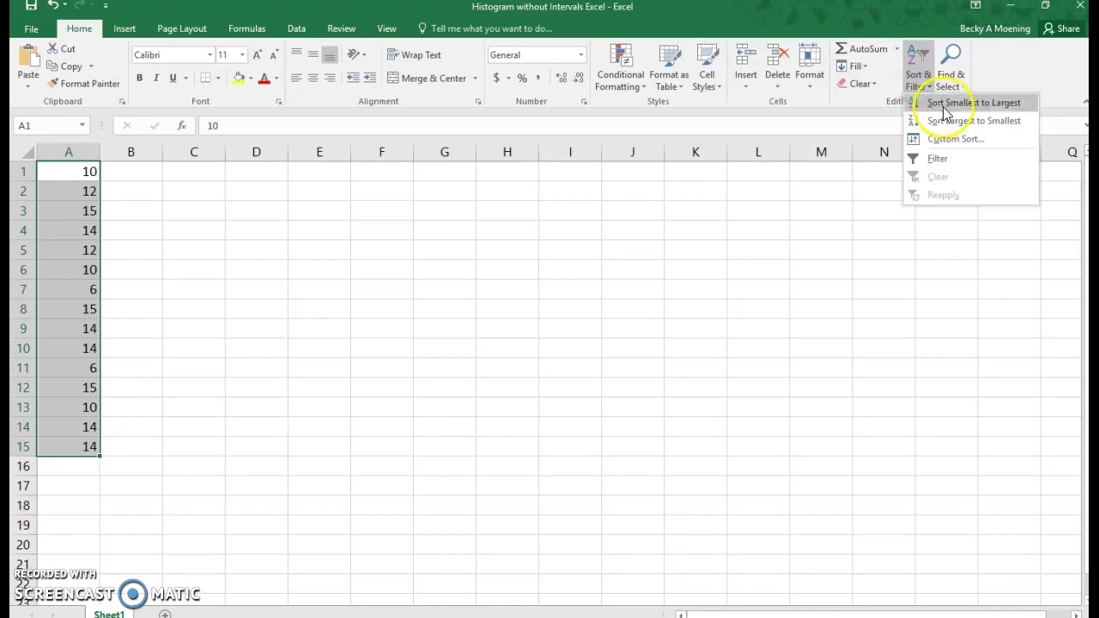
pyautogui.click(944, 104)
pyautogui.click(174, 328)
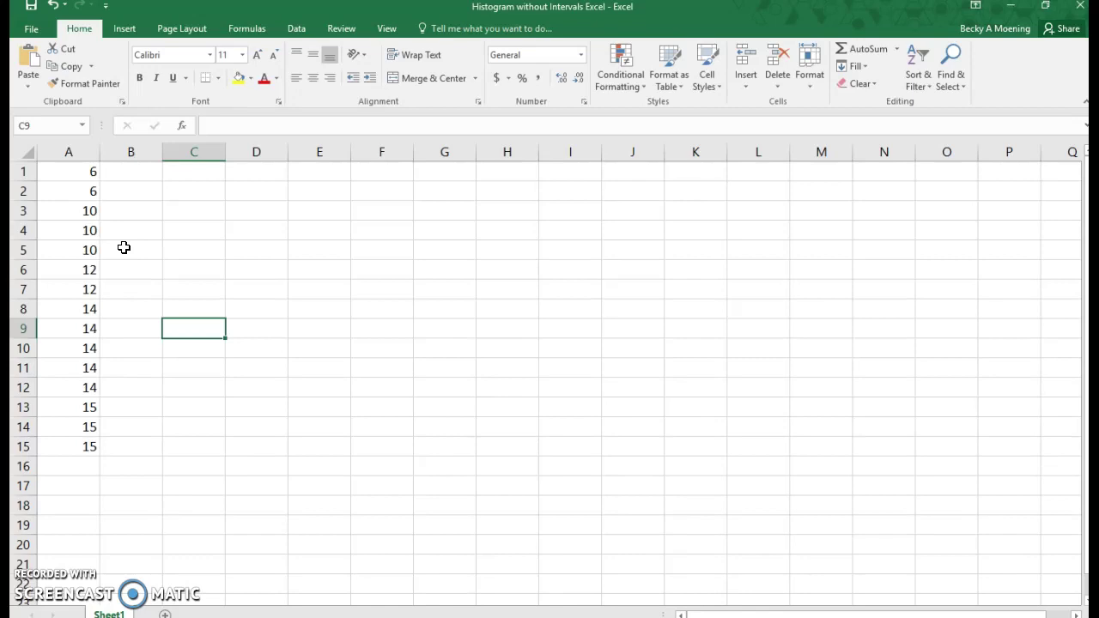
# - Enter the distinct values 6, 10, 12, 14 and 15 into C2:C6
pyautogui.click(187, 189)
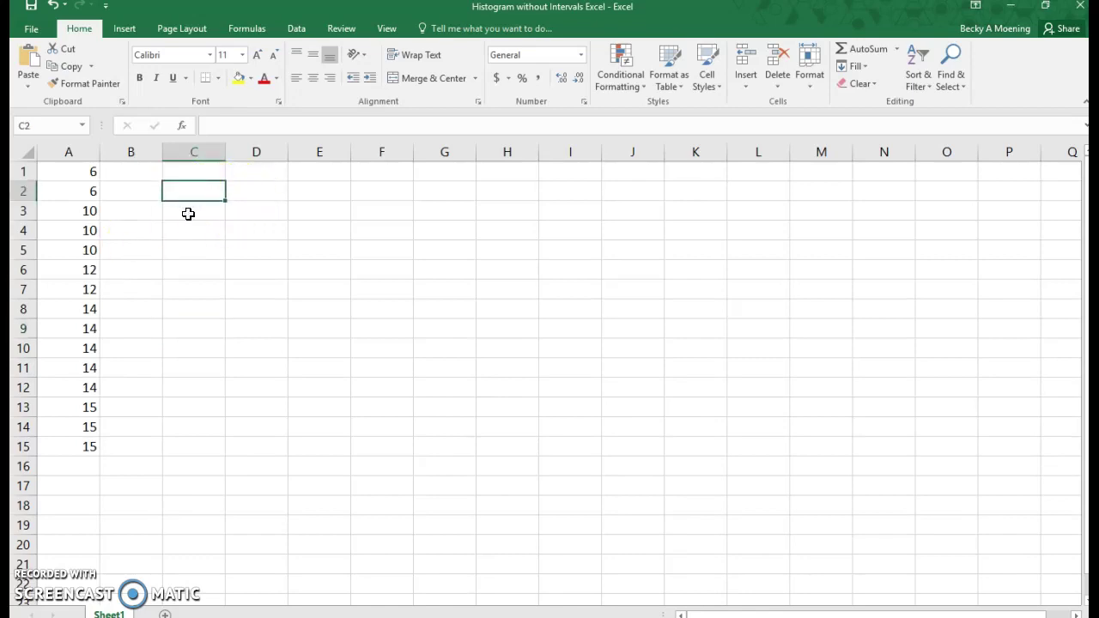
pyautogui.click(190, 249)
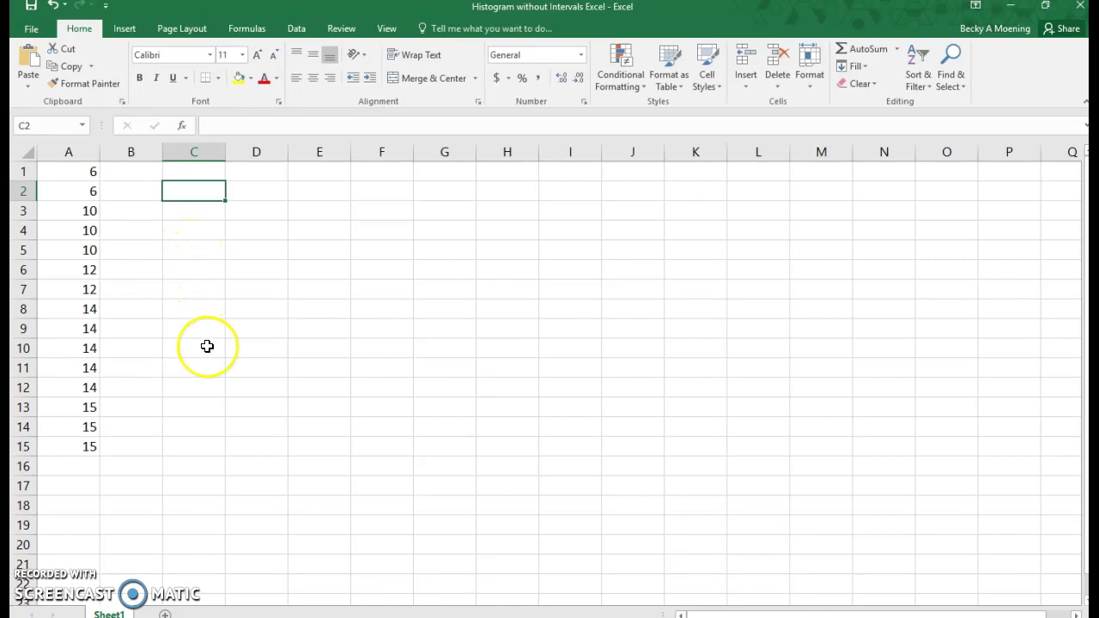
pyautogui.write('6')
pyautogui.press('Return')
pyautogui.write('10')
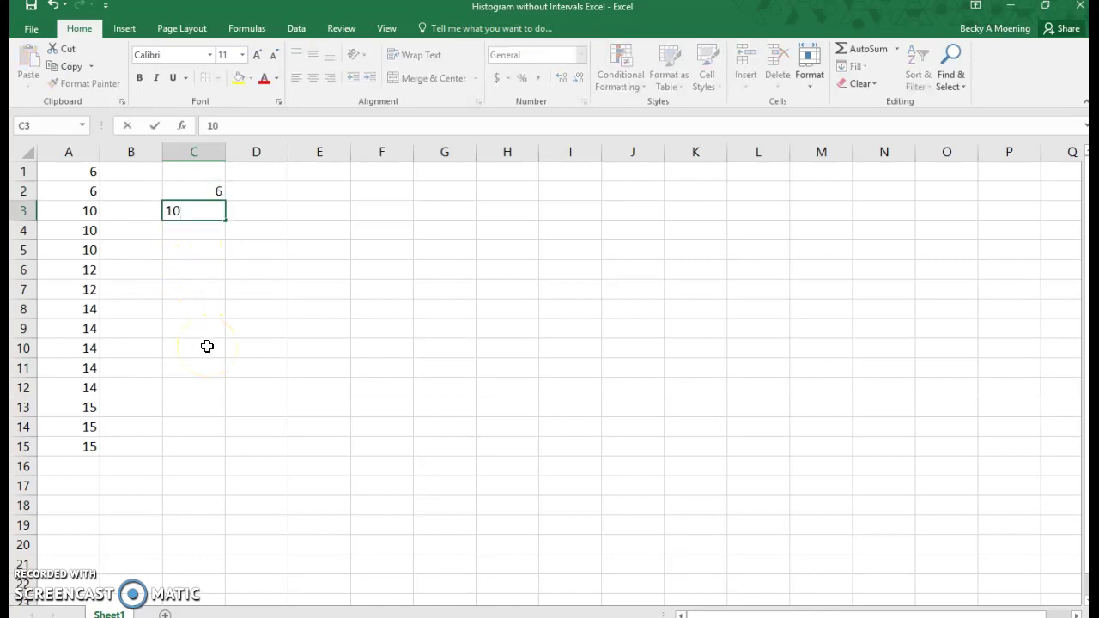
pyautogui.press('Return')
pyautogui.write('12')
pyautogui.press('Return')
pyautogui.write('14')
pyautogui.press('Return')
pyautogui.write('15')
pyautogui.press('Return')
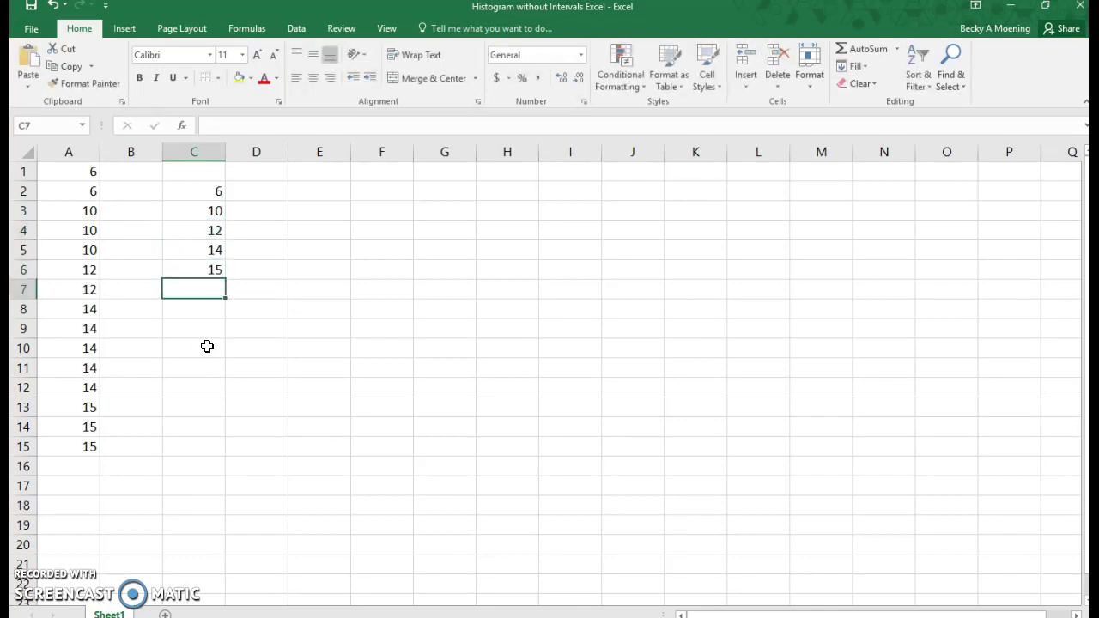
# - Add the header x in C1 and y in D1
pyautogui.click(255, 192)
pyautogui.click(195, 170)
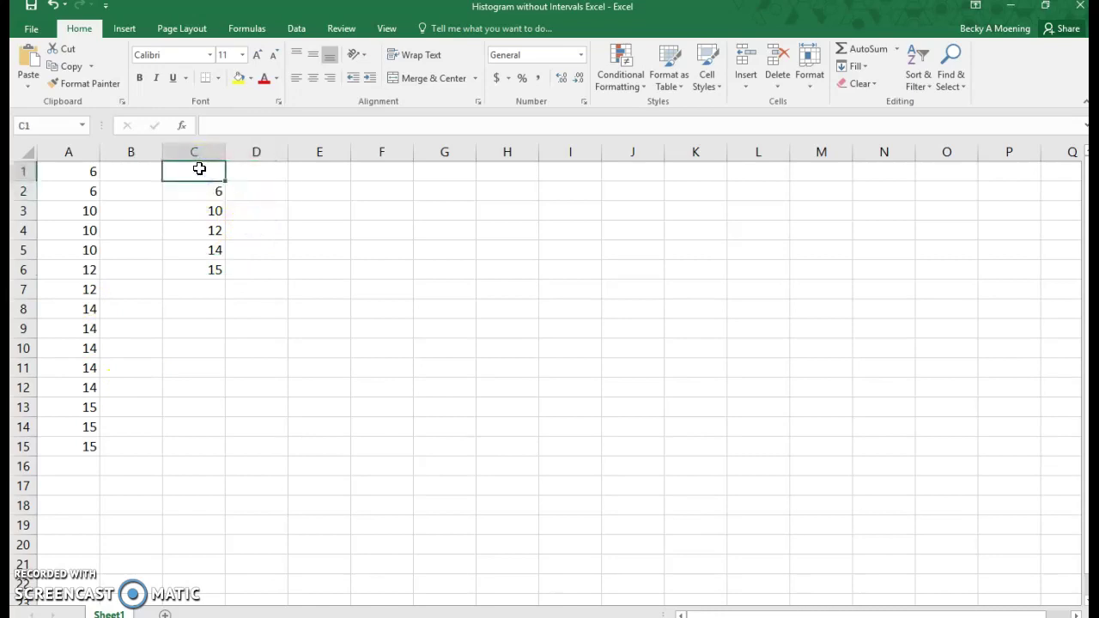
pyautogui.write('x')
pyautogui.click(252, 175)
pyautogui.write('y')
pyautogui.press('Return')
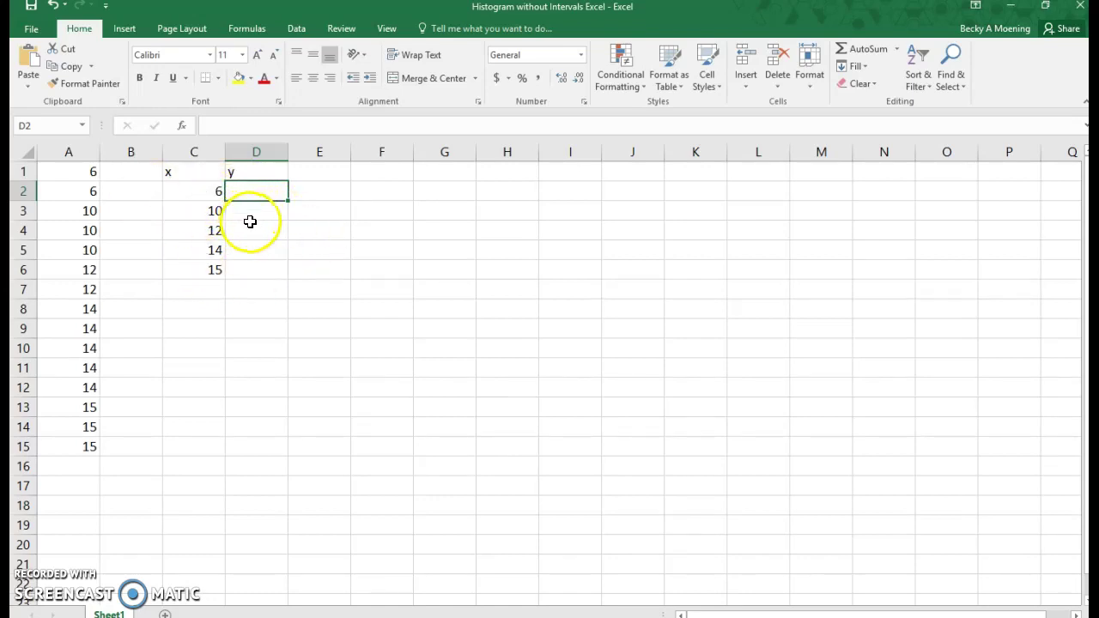
# - Insert the Statistical COUNTIF in D2 with range A1:A15 and criterion 6, giving 2
pyautogui.click(247, 35)
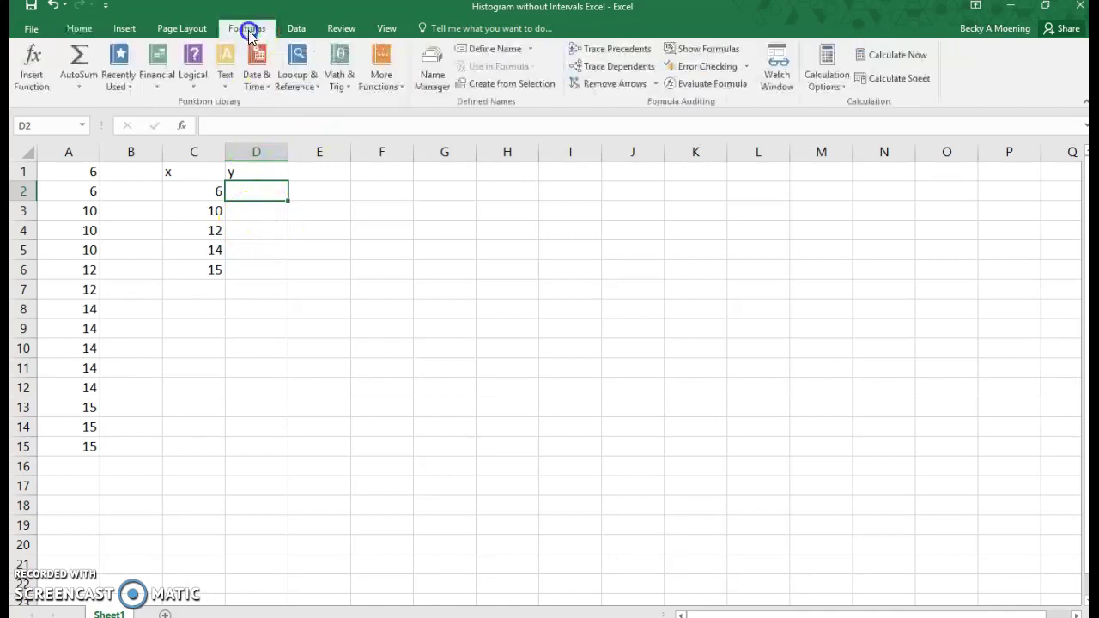
pyautogui.click(383, 85)
pyautogui.click(409, 103)
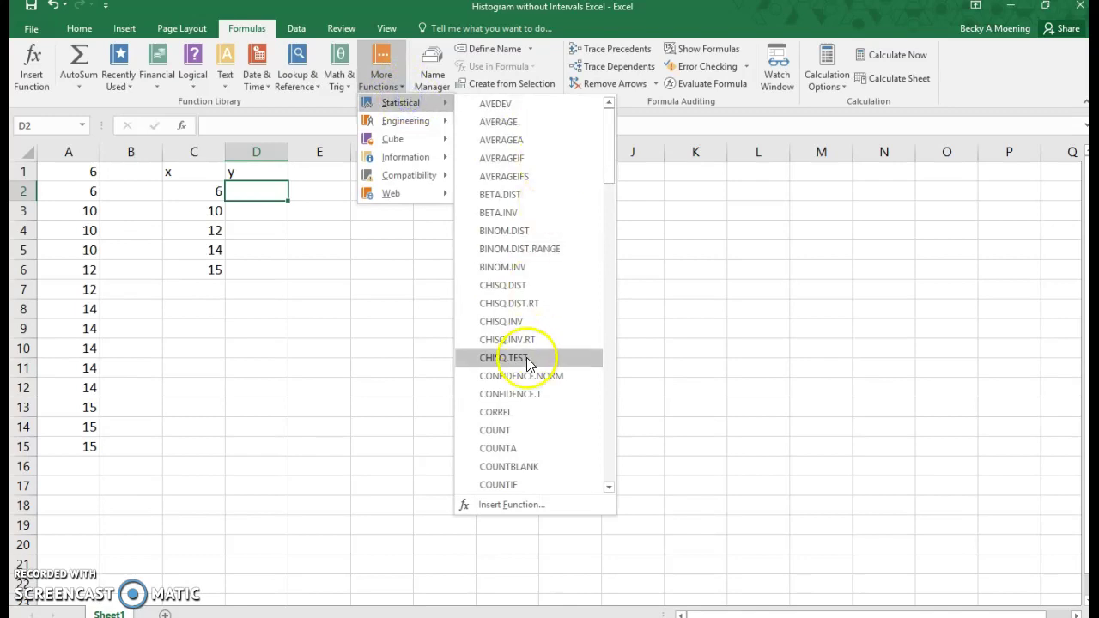
pyautogui.scroll(-2, 507, 430)
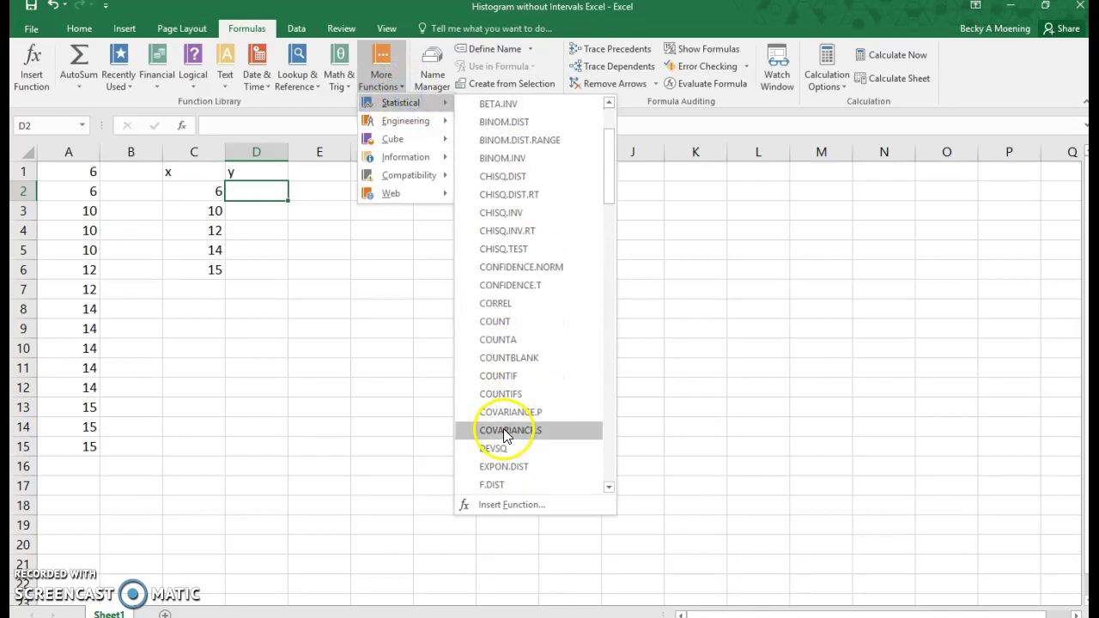
pyautogui.click(520, 378)
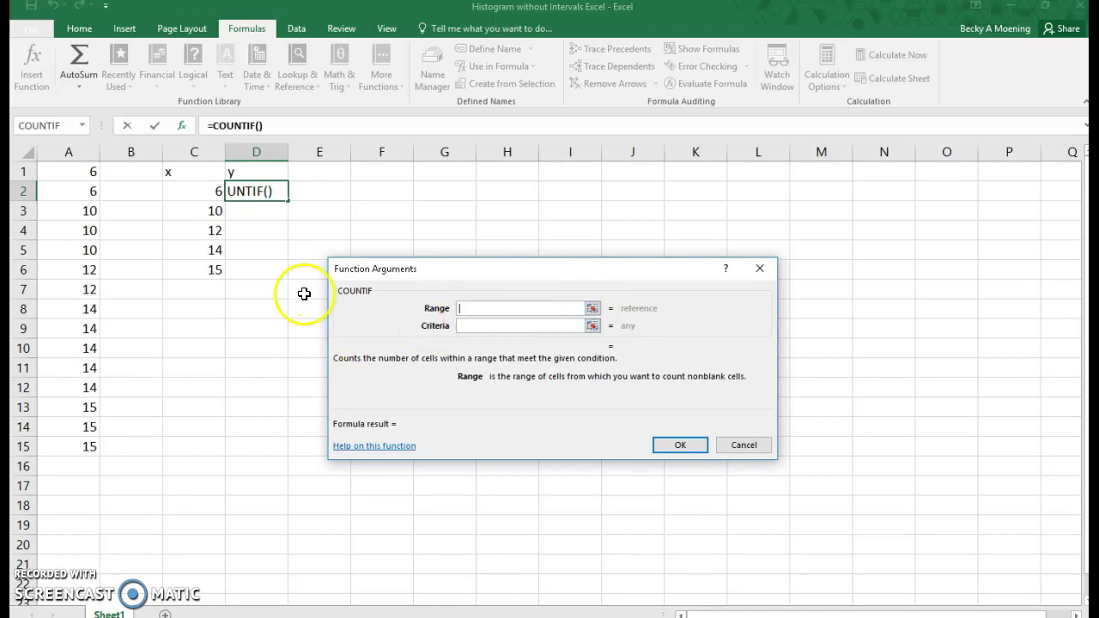
pyautogui.moveTo(76, 178); pyautogui.dragTo(61, 443)
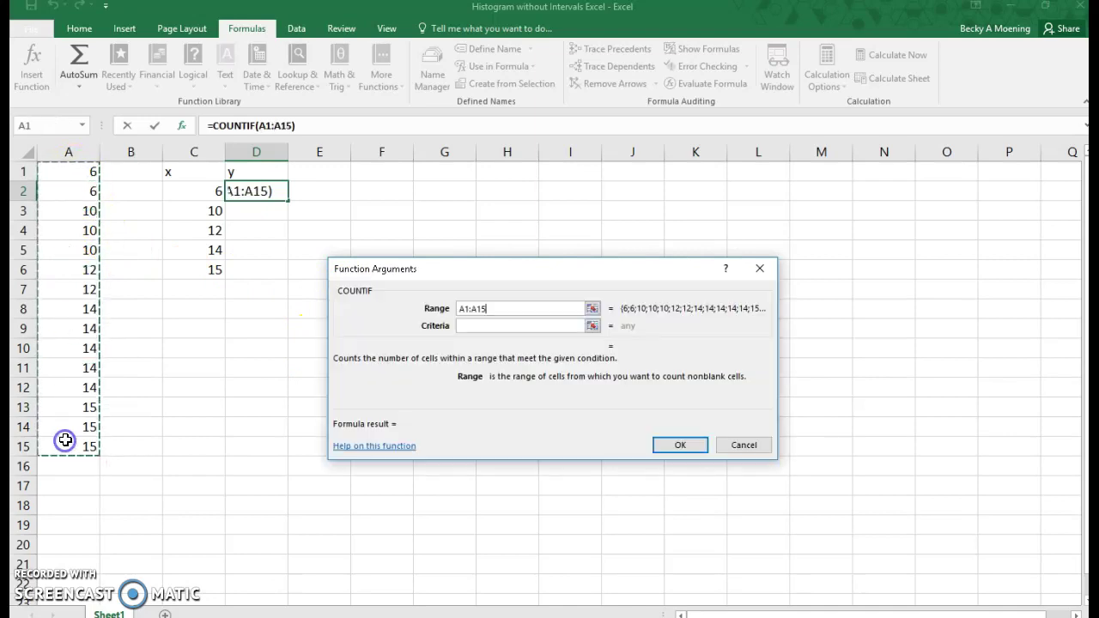
pyautogui.click(479, 328)
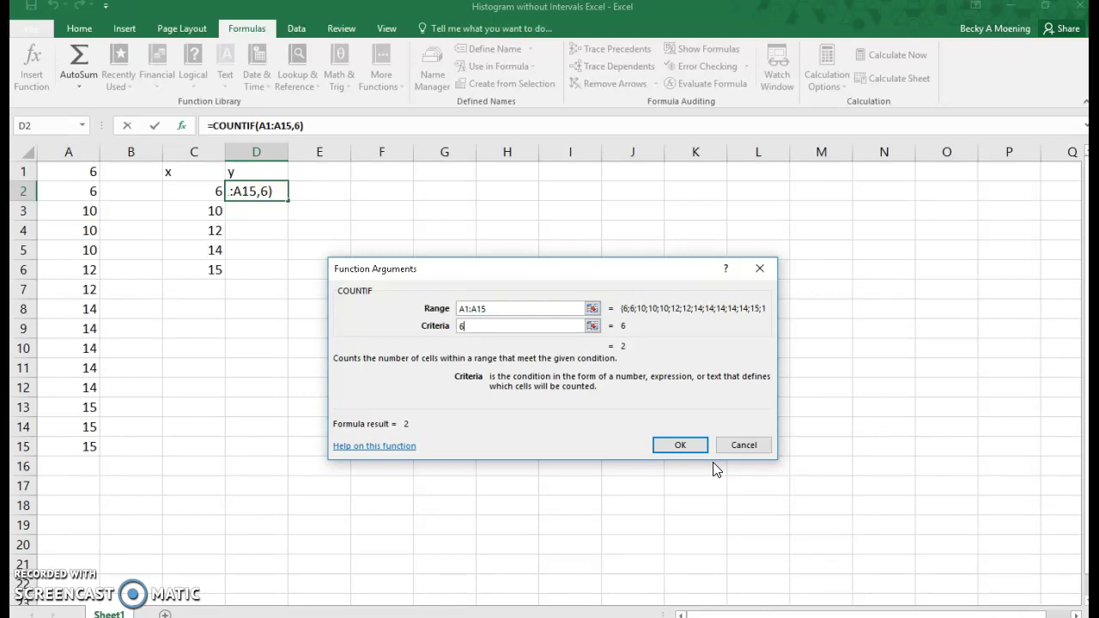
pyautogui.click(682, 447)
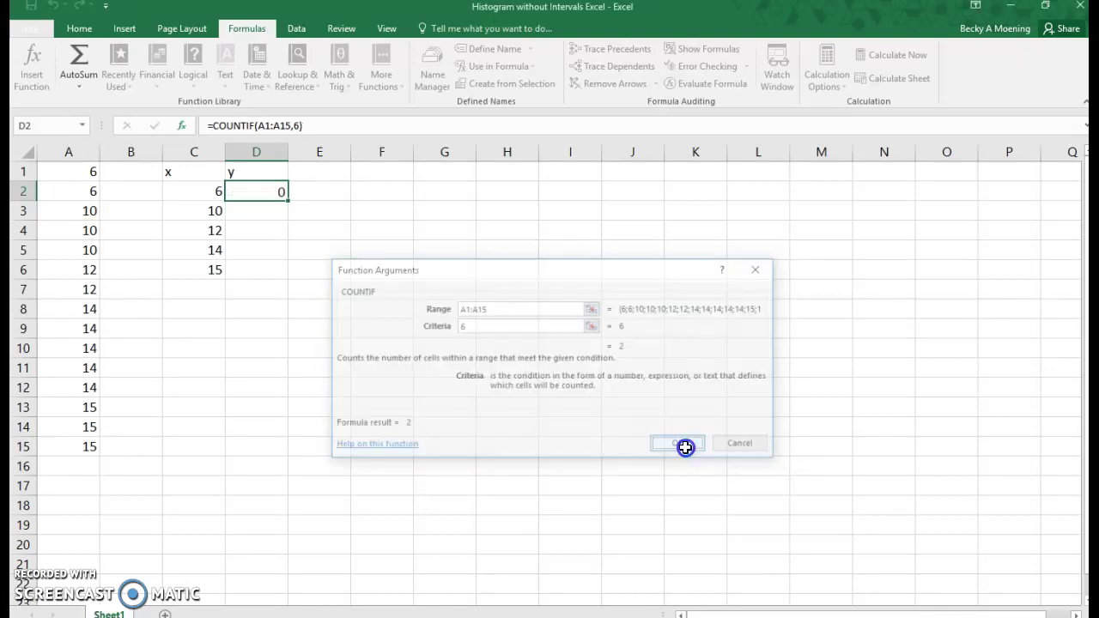
pyautogui.click(253, 209)
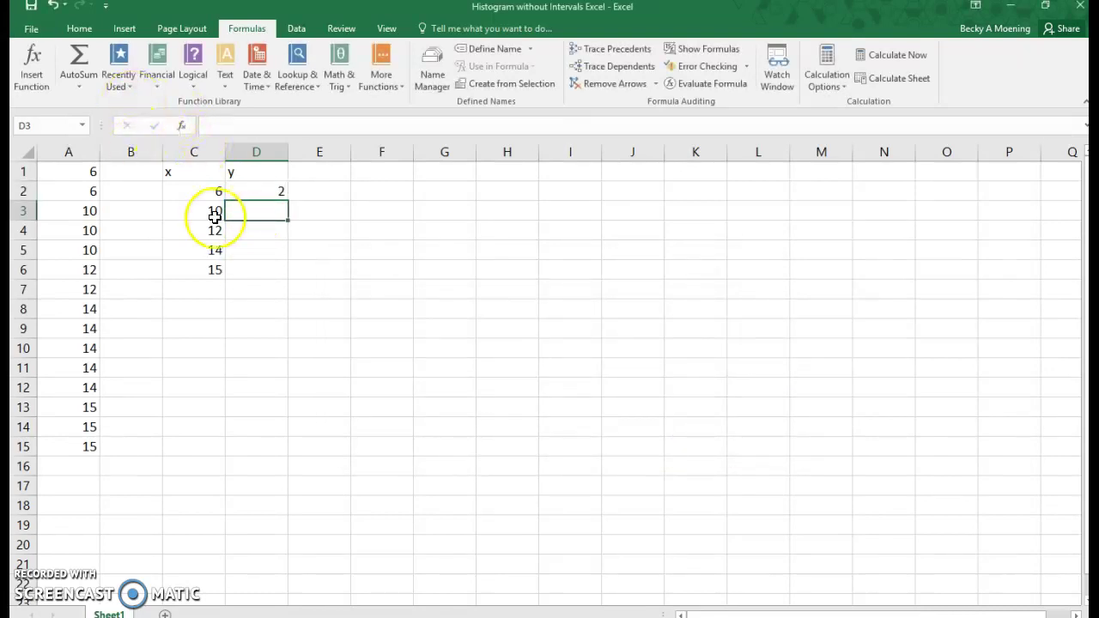
# - Fill D3 and D4 with COUNTIF over A1:A15 for criteria 10 and 12
pyautogui.click(120, 87)
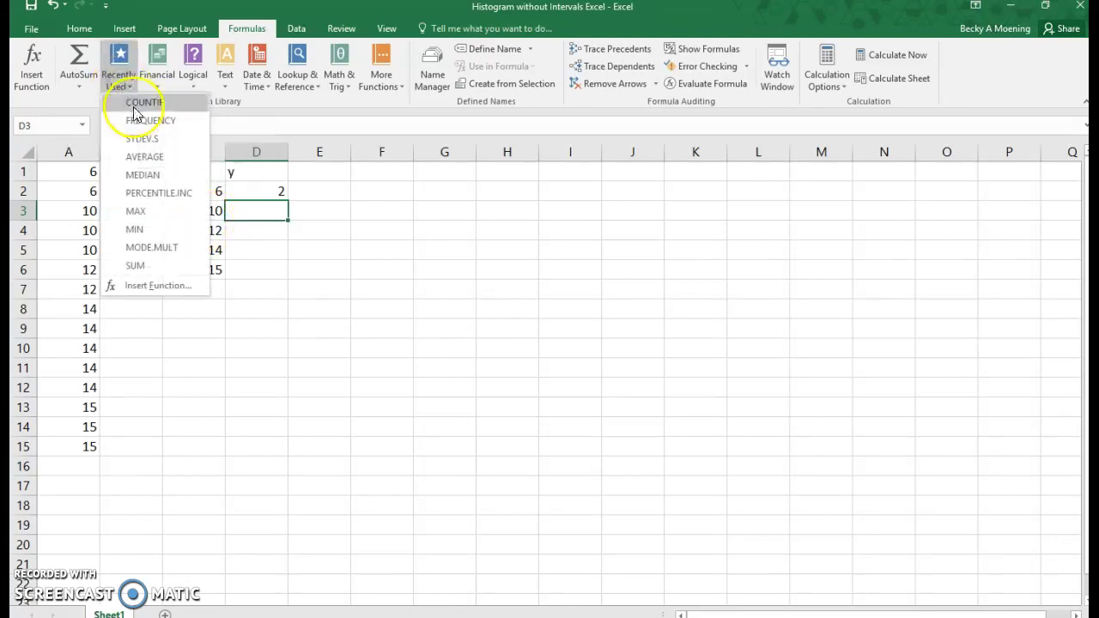
pyautogui.click(135, 105)
pyautogui.moveTo(78, 169); pyautogui.dragTo(74, 444)
pyautogui.click(490, 326)
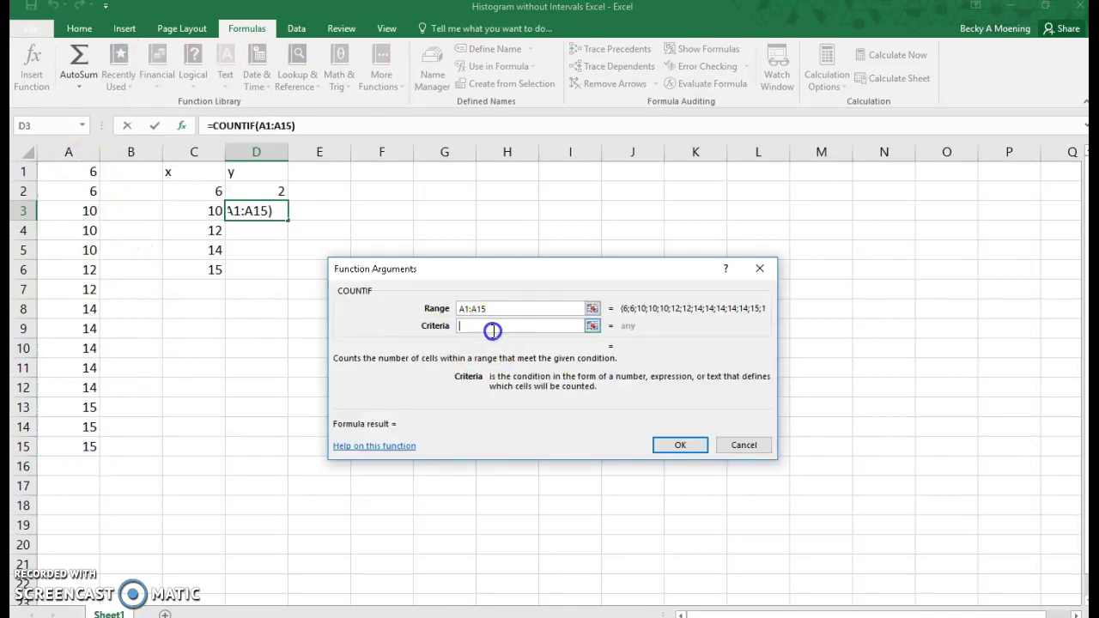
pyautogui.write('10')
pyautogui.click(678, 445)
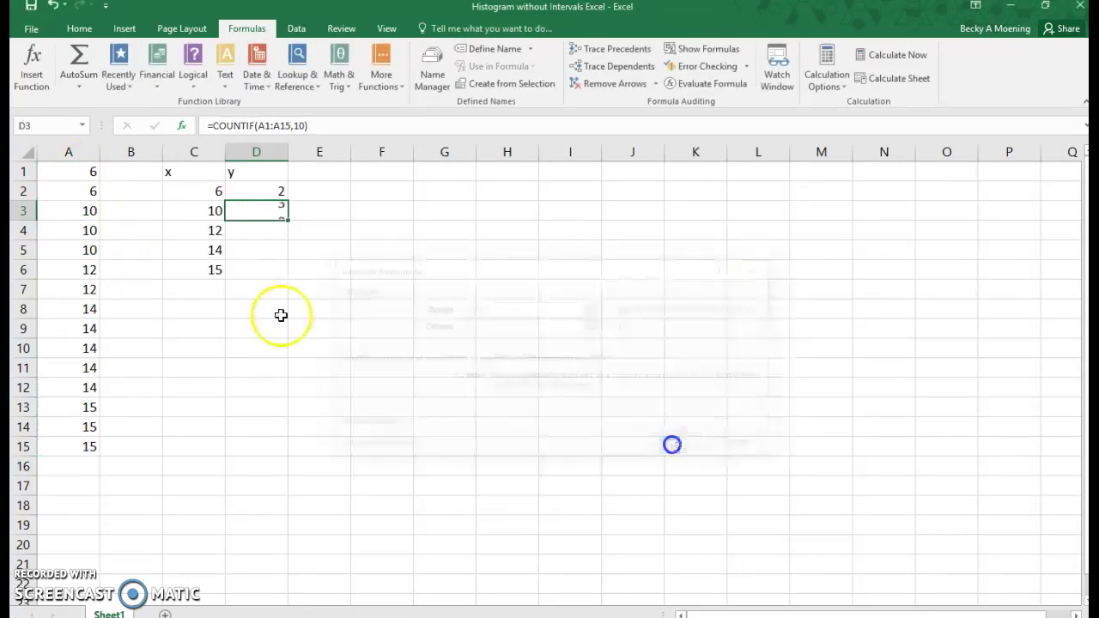
pyautogui.click(250, 235)
pyautogui.click(121, 79)
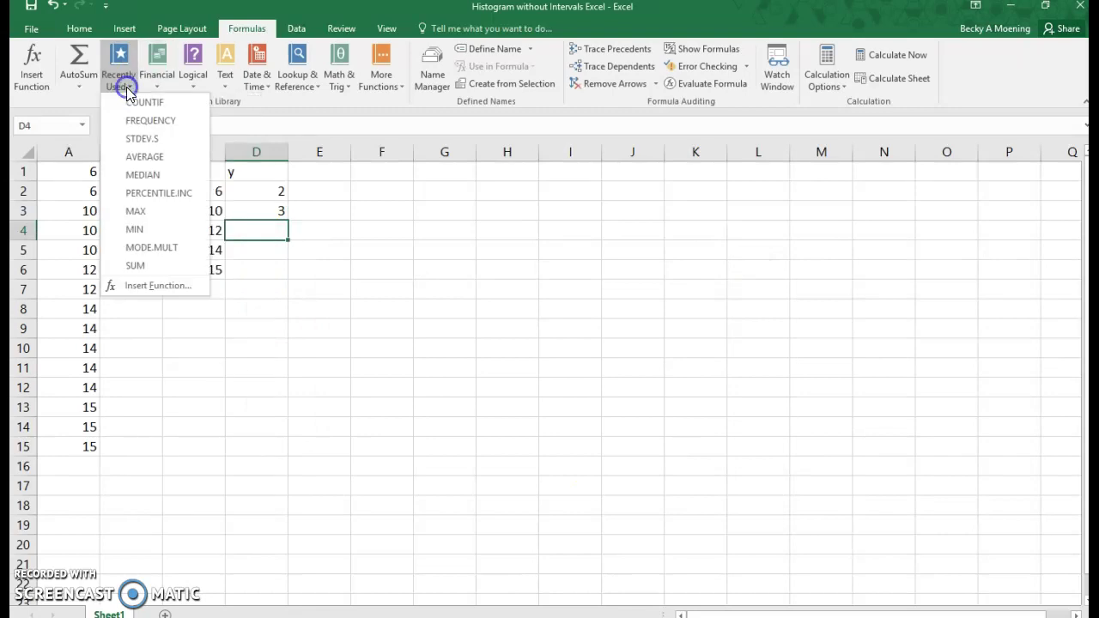
pyautogui.click(138, 110)
pyautogui.moveTo(80, 172); pyautogui.dragTo(74, 444)
pyautogui.click(509, 327)
pyautogui.write('12')
pyautogui.click(665, 446)
pyautogui.click(256, 251)
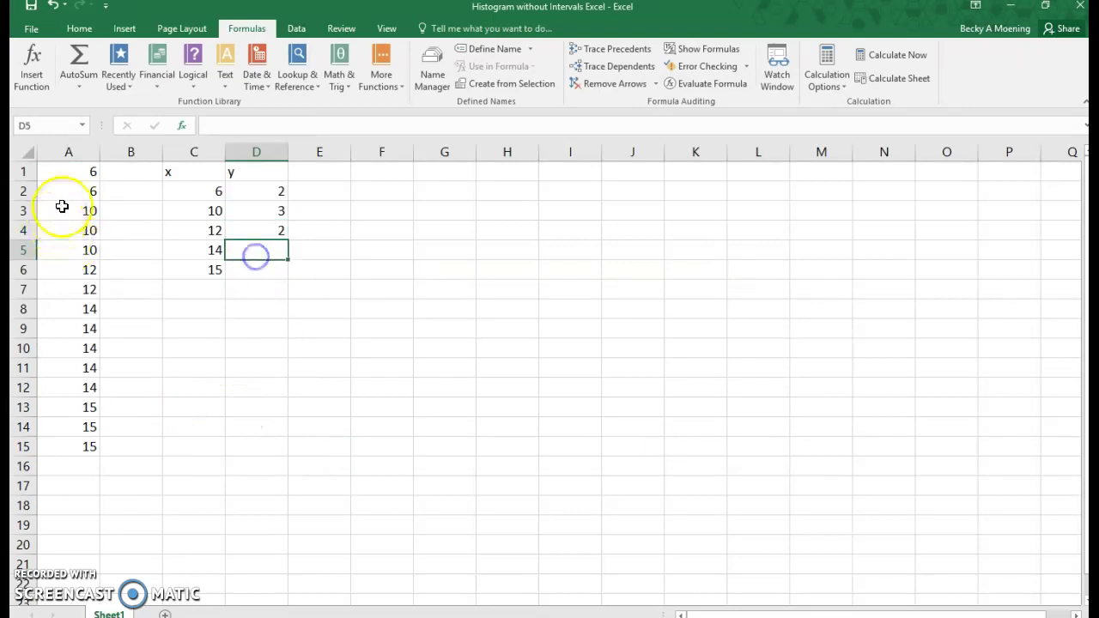
# - Fill D5 and D6 with COUNTIF over A1:A15 for criteria 14 and 15
pyautogui.click(117, 83)
pyautogui.click(122, 103)
pyautogui.moveTo(77, 171); pyautogui.dragTo(79, 445)
pyautogui.click(500, 325)
pyautogui.write('14')
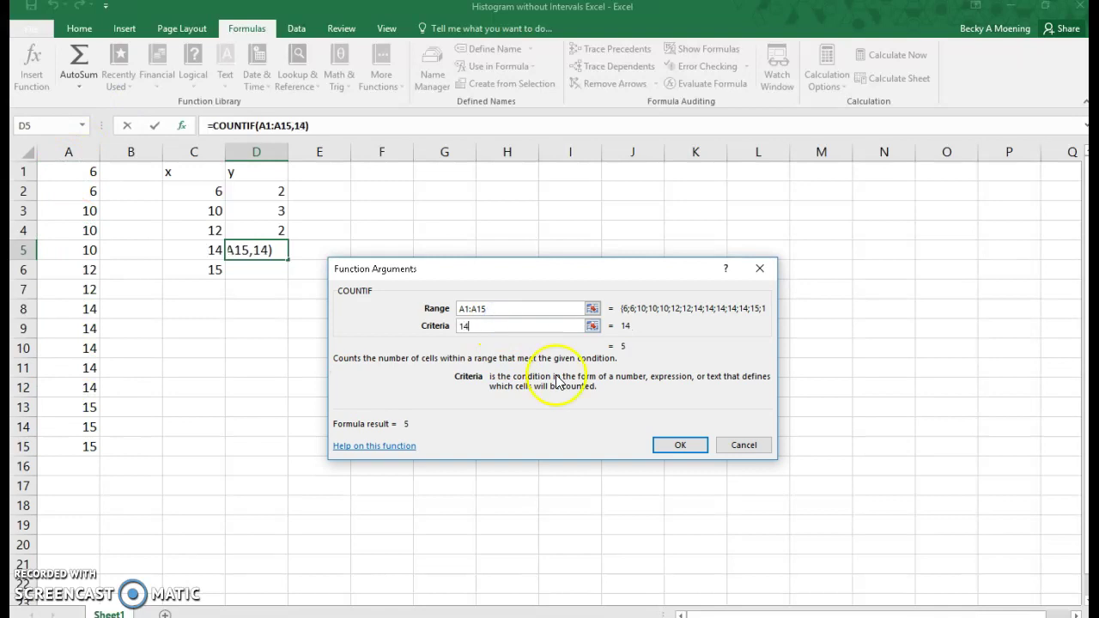
pyautogui.click(680, 445)
pyautogui.click(260, 270)
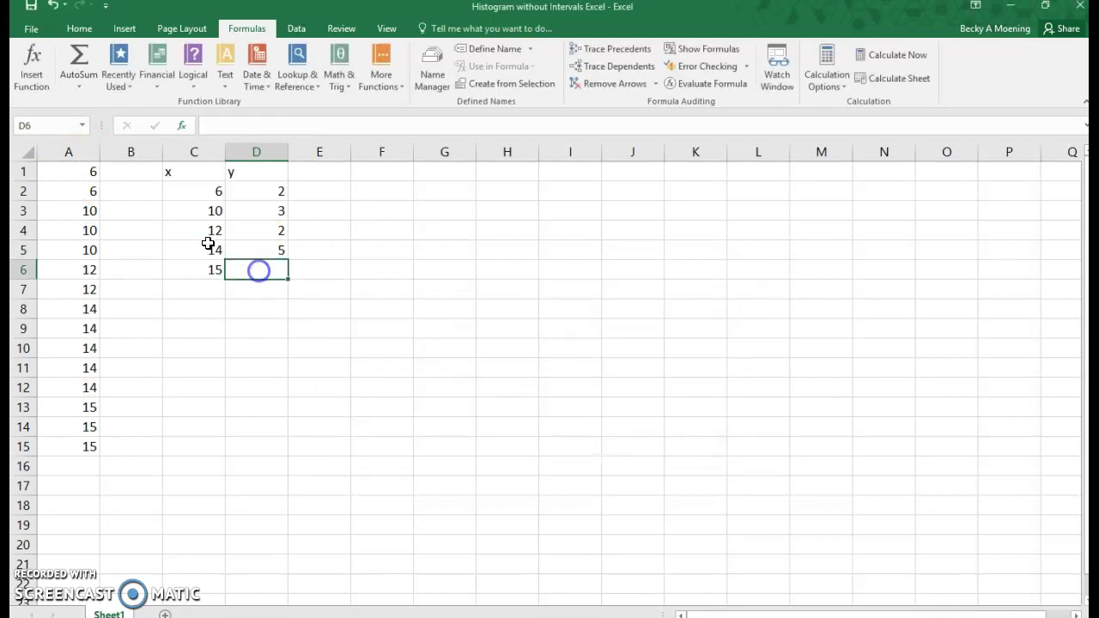
pyautogui.click(116, 92)
pyautogui.click(121, 100)
pyautogui.moveTo(77, 172); pyautogui.dragTo(55, 440)
pyautogui.click(503, 325)
pyautogui.write('15')
pyautogui.click(680, 445)
pyautogui.click(254, 287)
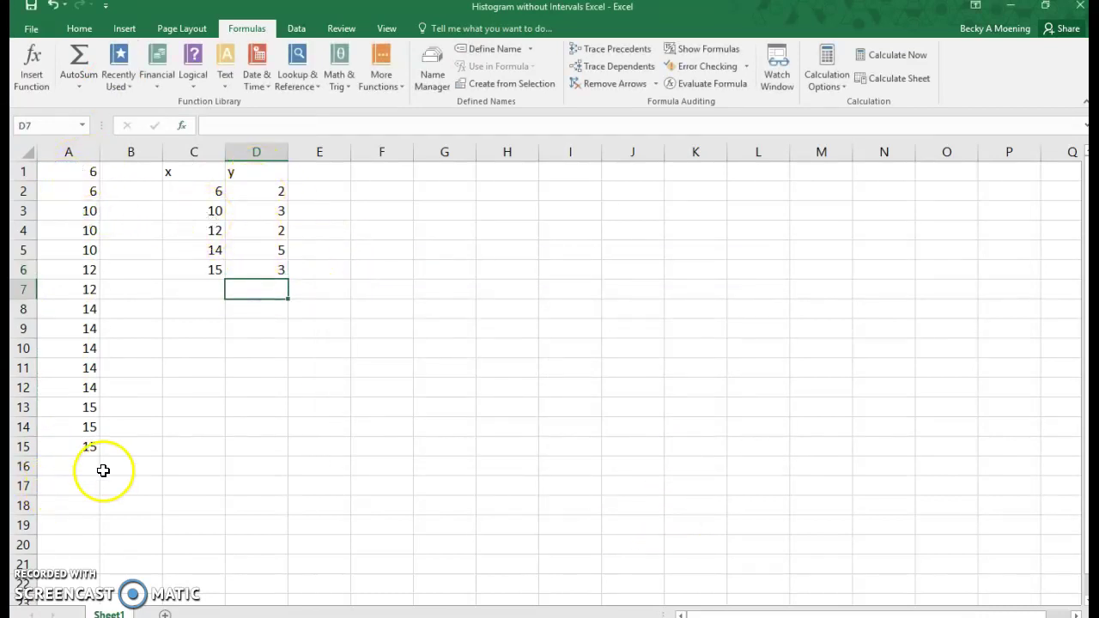
# - Add a SUM total of the counts in D7, then delete it
pyautogui.click(80, 57)
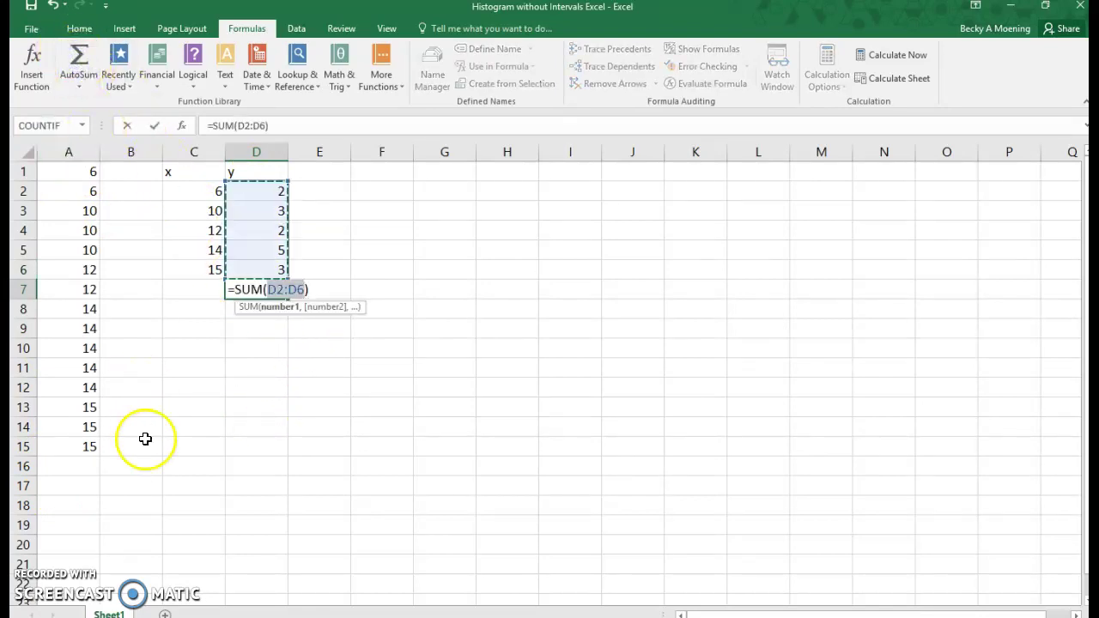
pyautogui.press('Return')
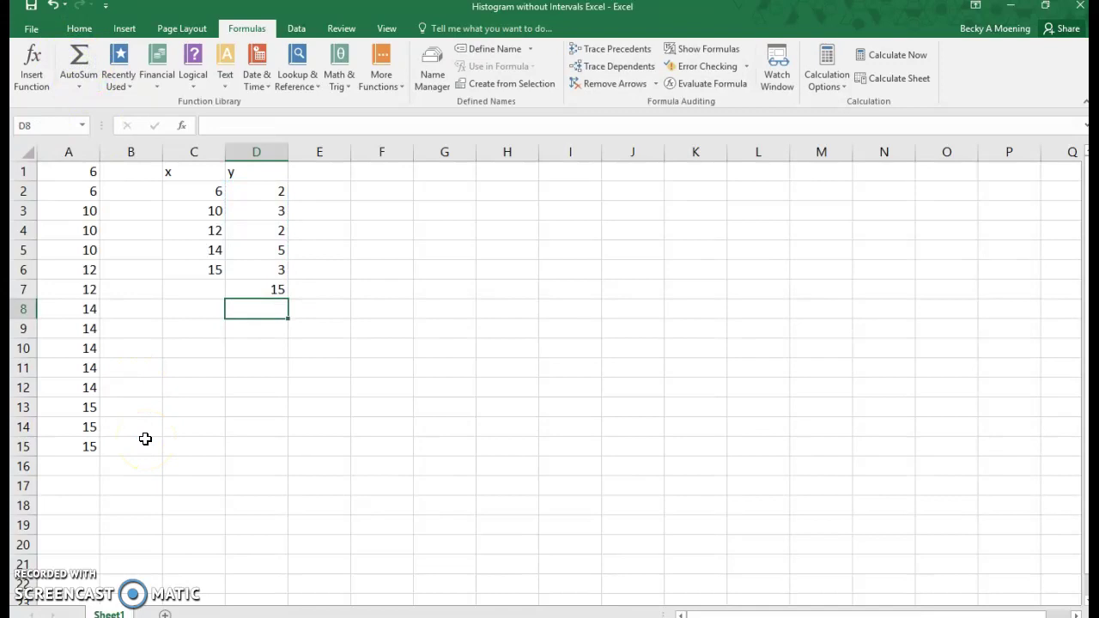
pyautogui.click(263, 288)
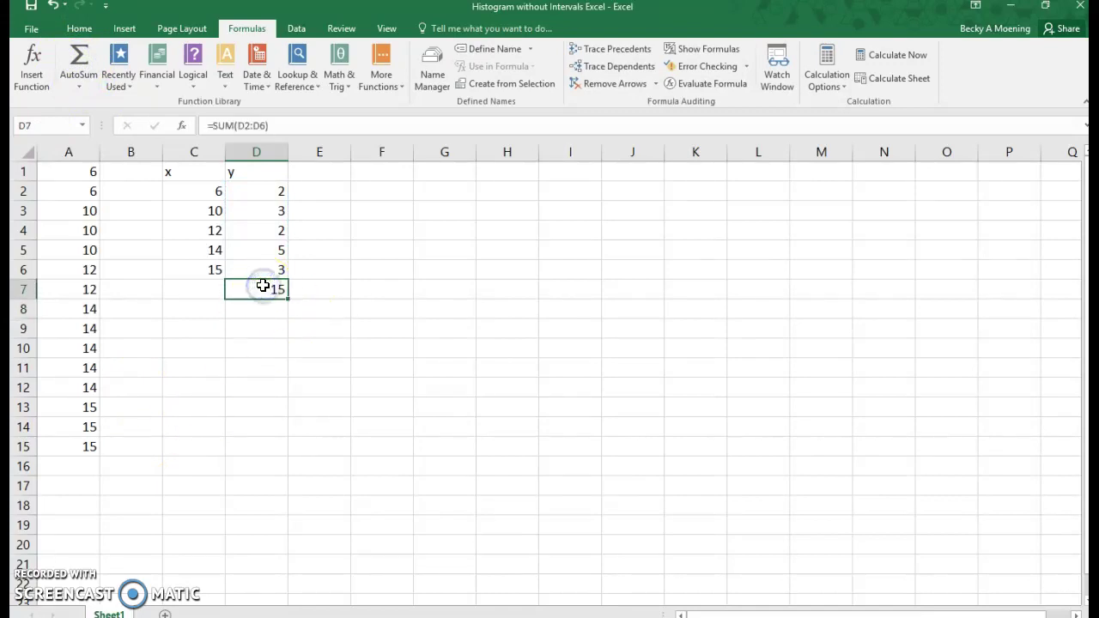
pyautogui.press('Delete')
pyautogui.click(292, 429)
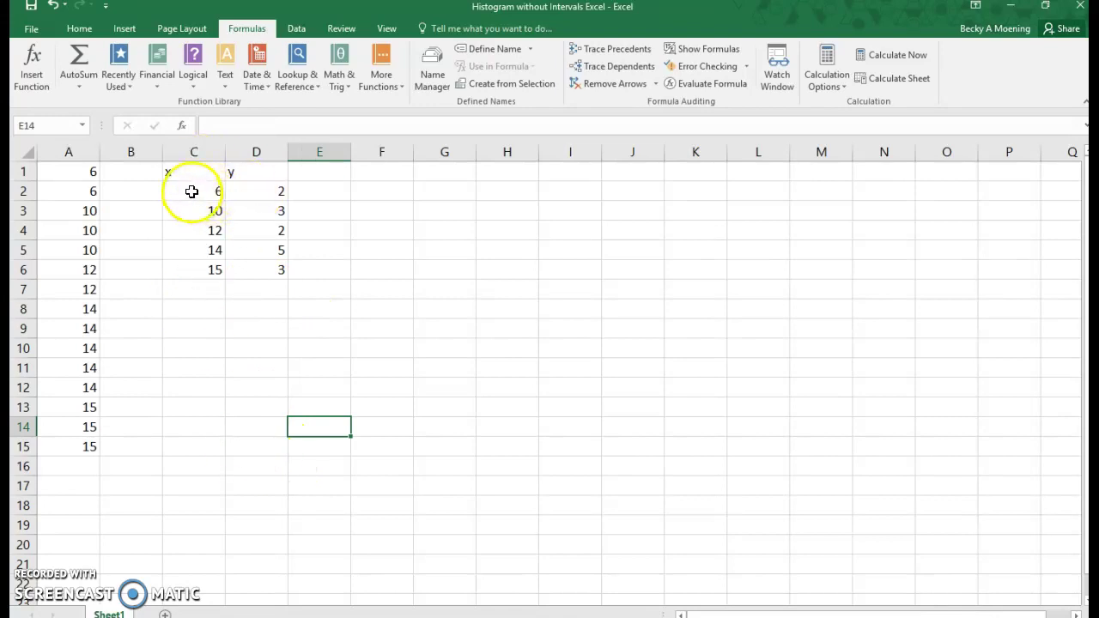
# - Insert a Clustered Column chart of C2:D6 from Recommended Charts
pyautogui.moveTo(191, 190); pyautogui.dragTo(238, 269)
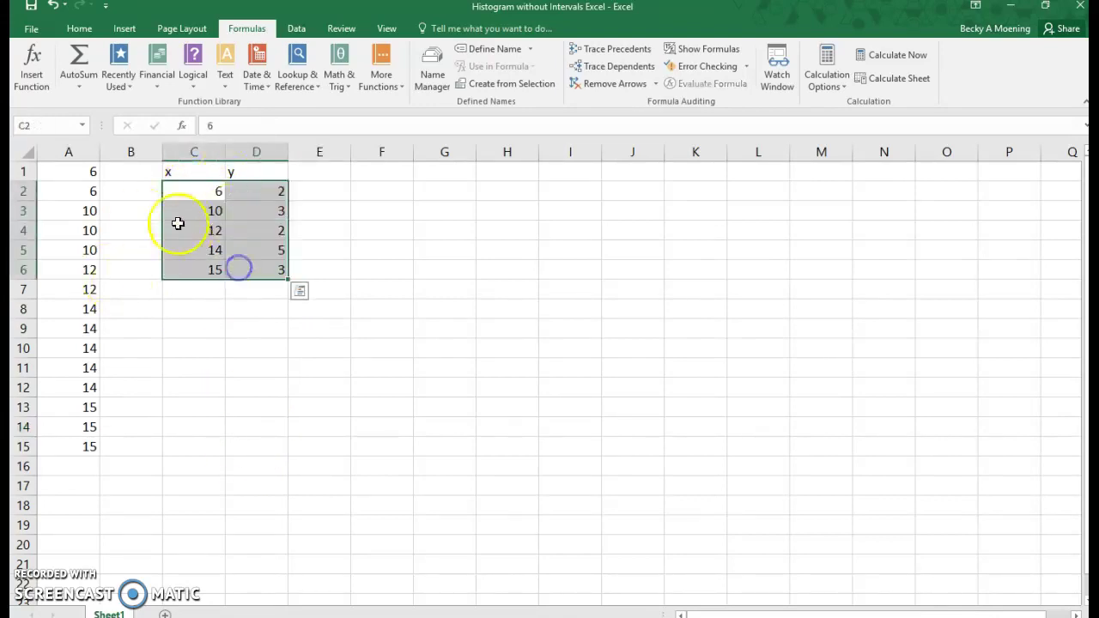
pyautogui.click(125, 29)
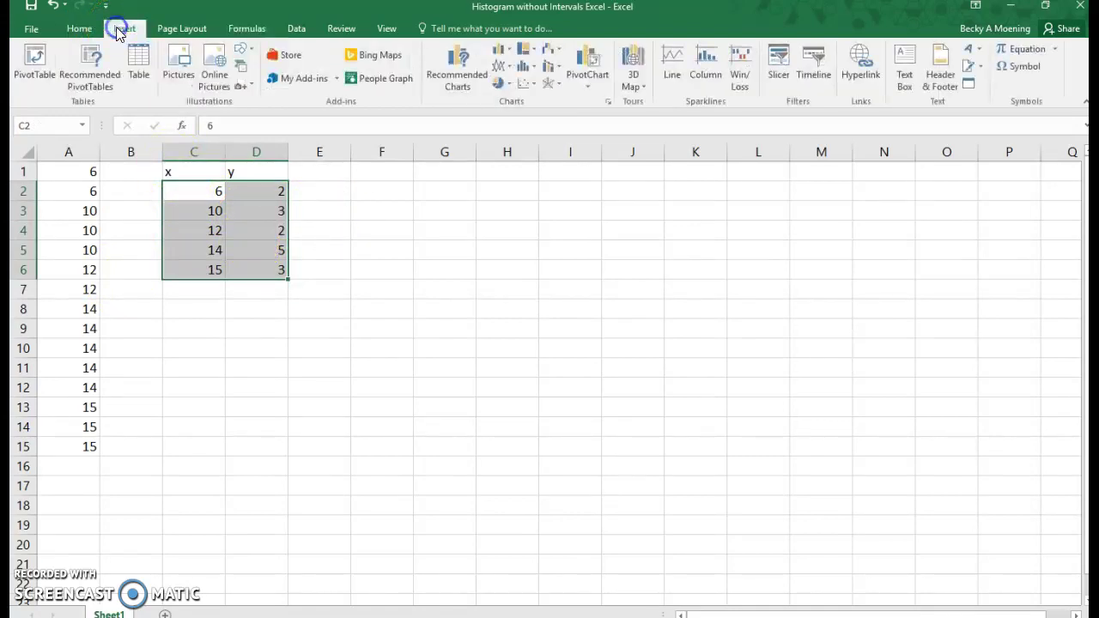
pyautogui.click(455, 81)
pyautogui.click(374, 282)
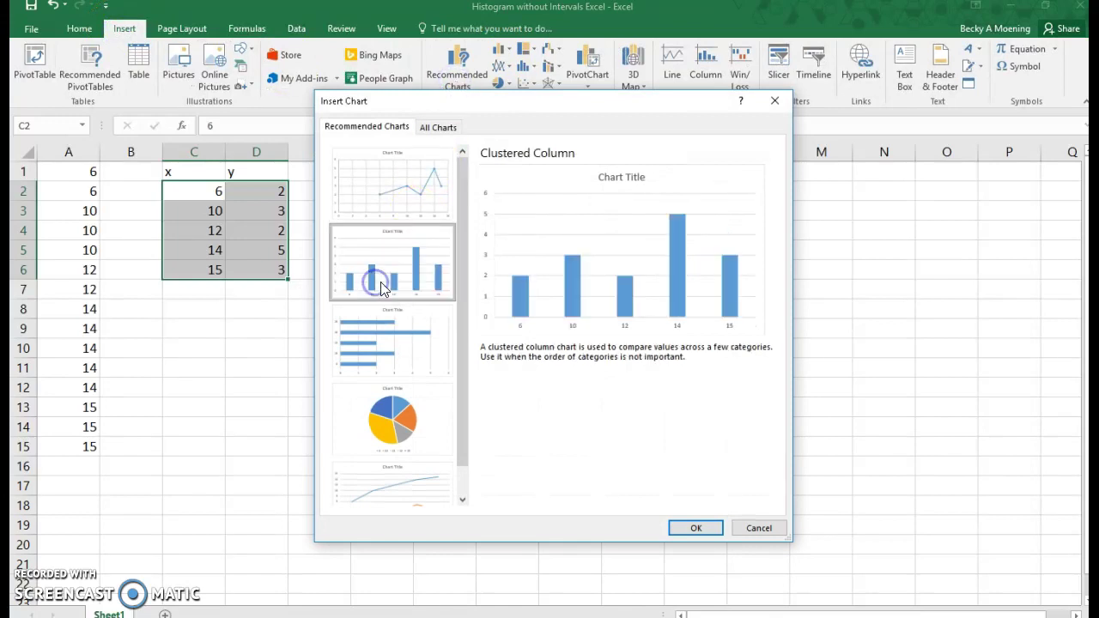
pyautogui.click(694, 527)
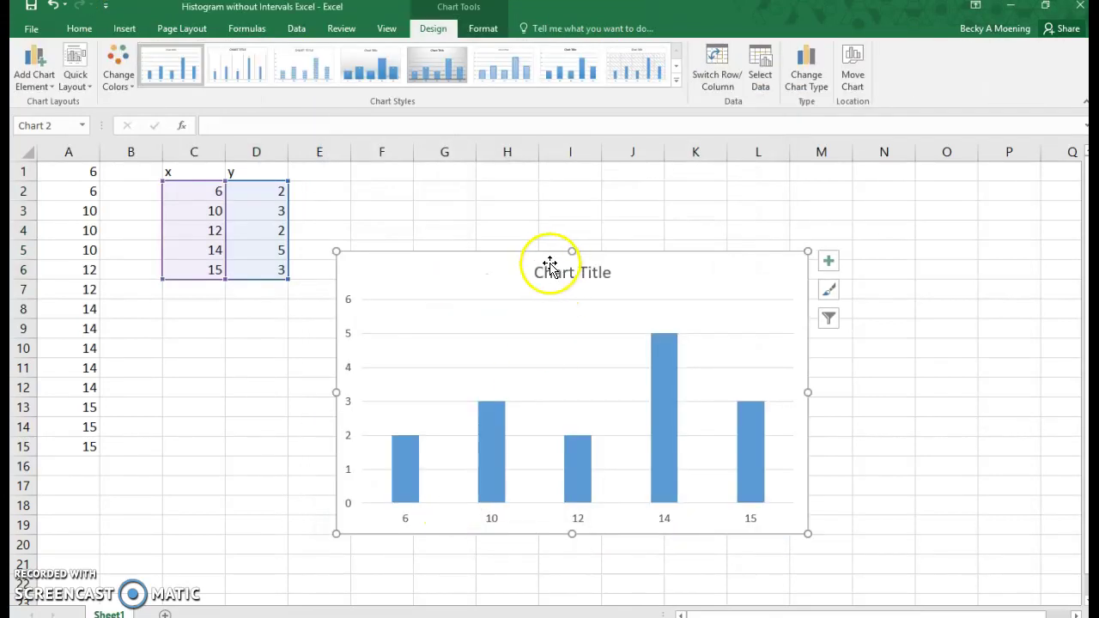
# - Replace the chart title placeholder text with 'Histogram'
pyautogui.doubleClick(554, 272)
pyautogui.tripleClick(572, 273)
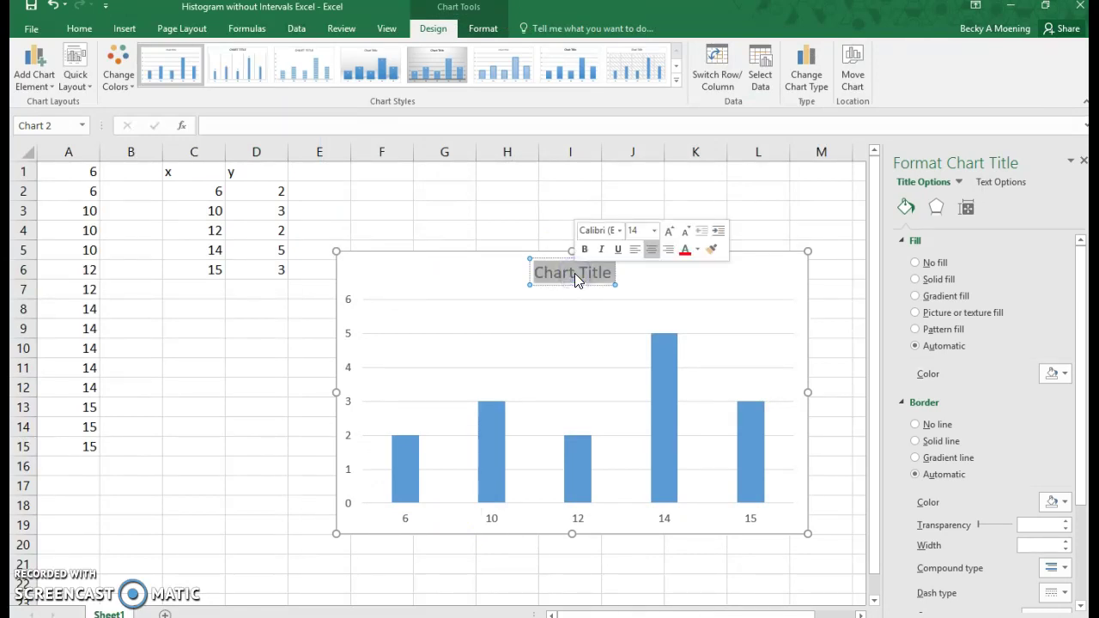
pyautogui.write('Histogram')
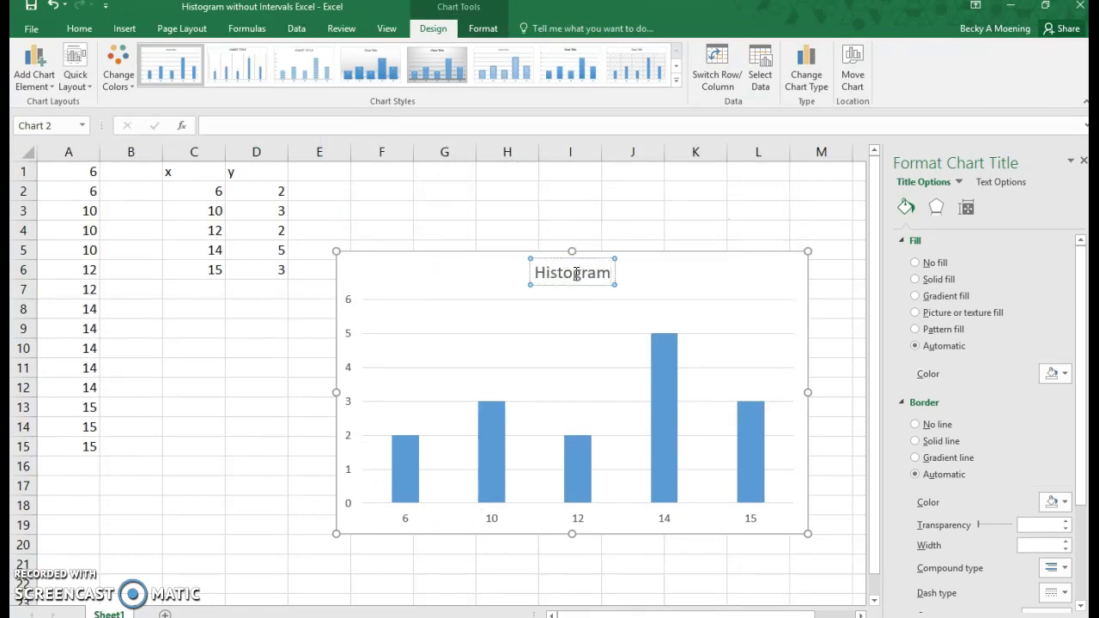
pyautogui.click(649, 283)
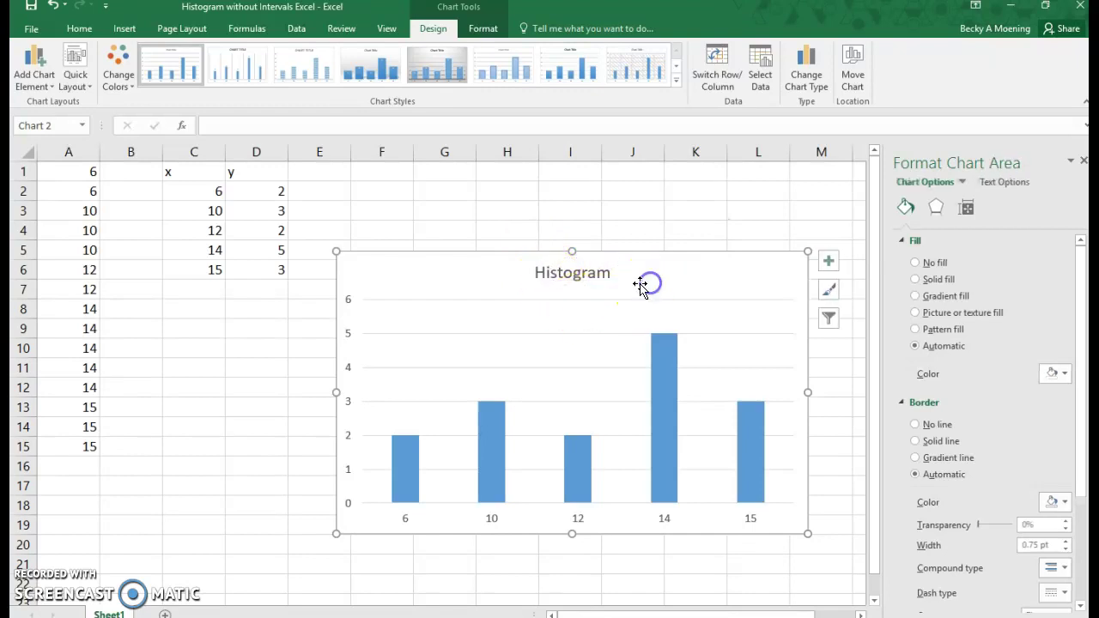
pyautogui.moveTo(576, 462)
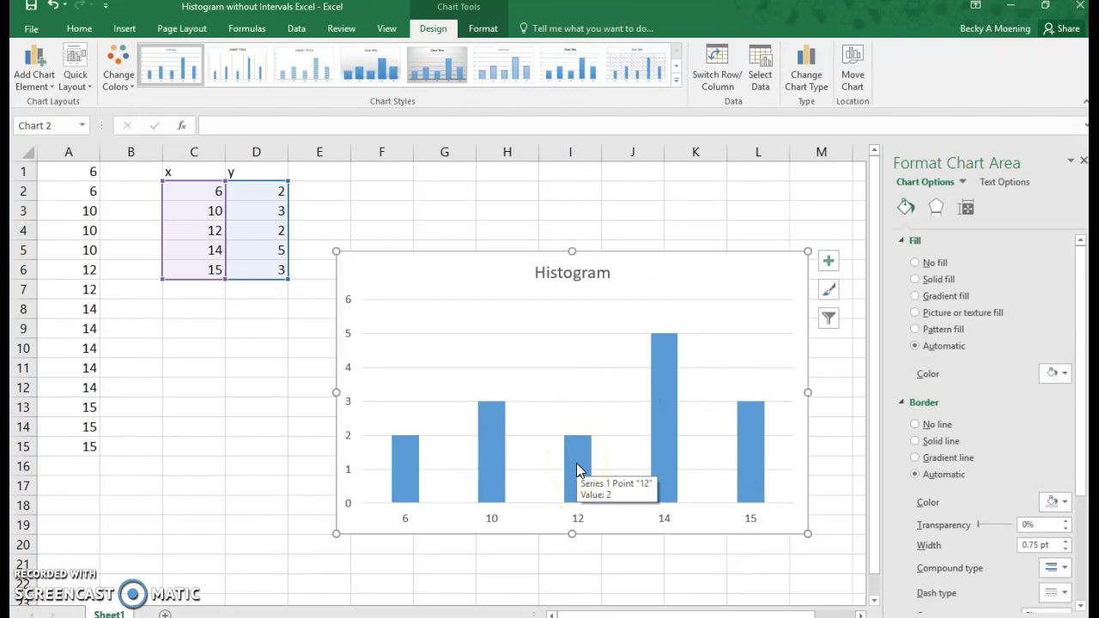
# - Set the column series' Gap Width to 0% in Series Options
pyautogui.click(664, 410)
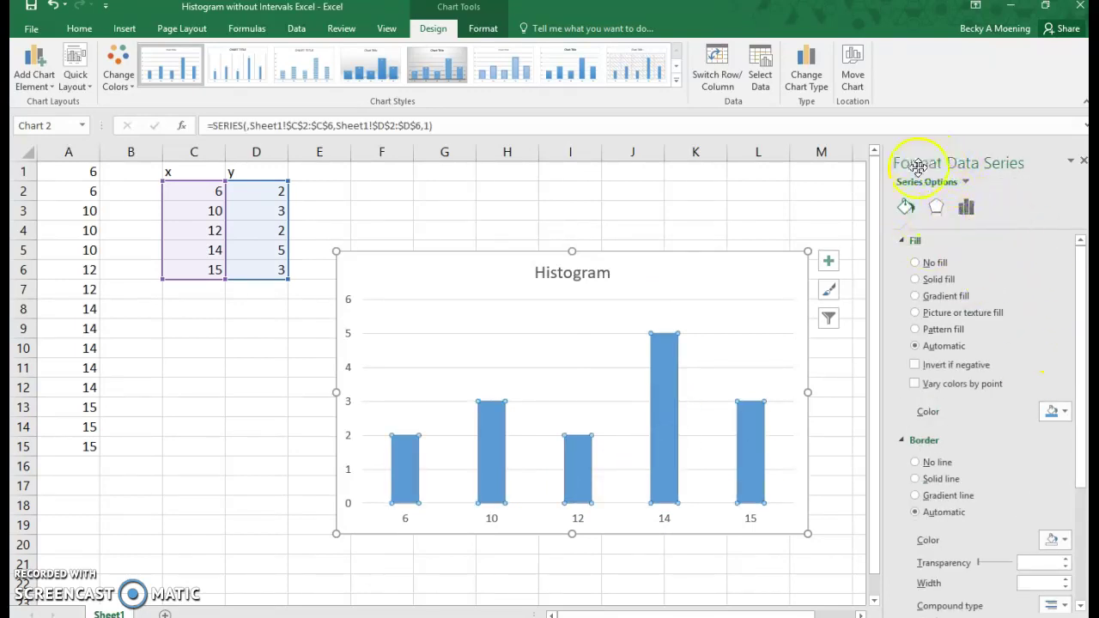
pyautogui.click(968, 209)
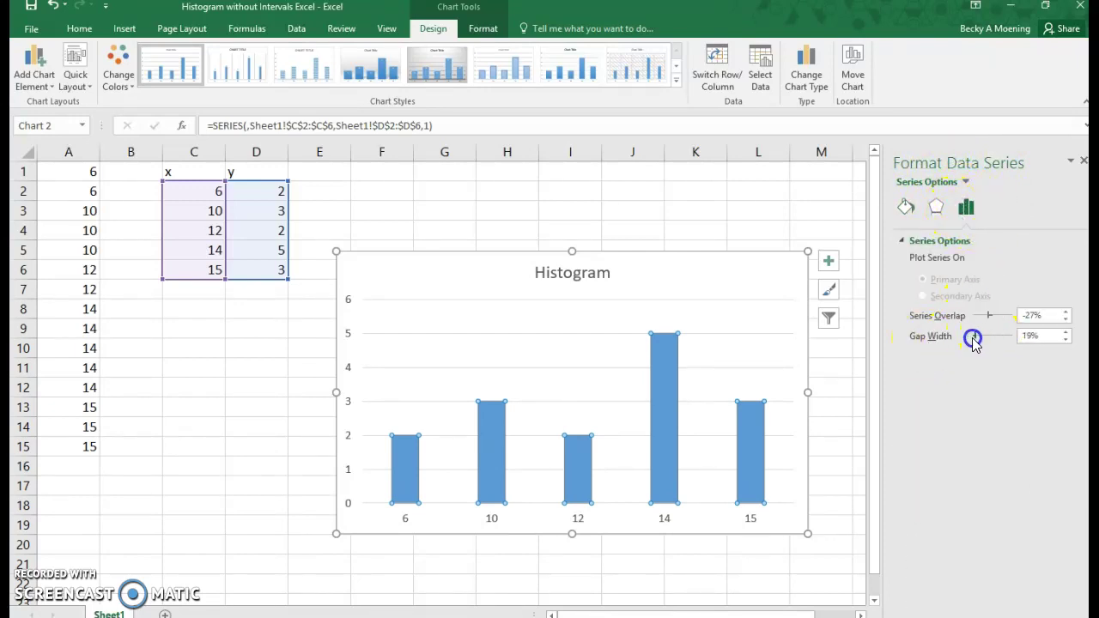
pyautogui.moveTo(968, 338); pyautogui.dragTo(967, 337)
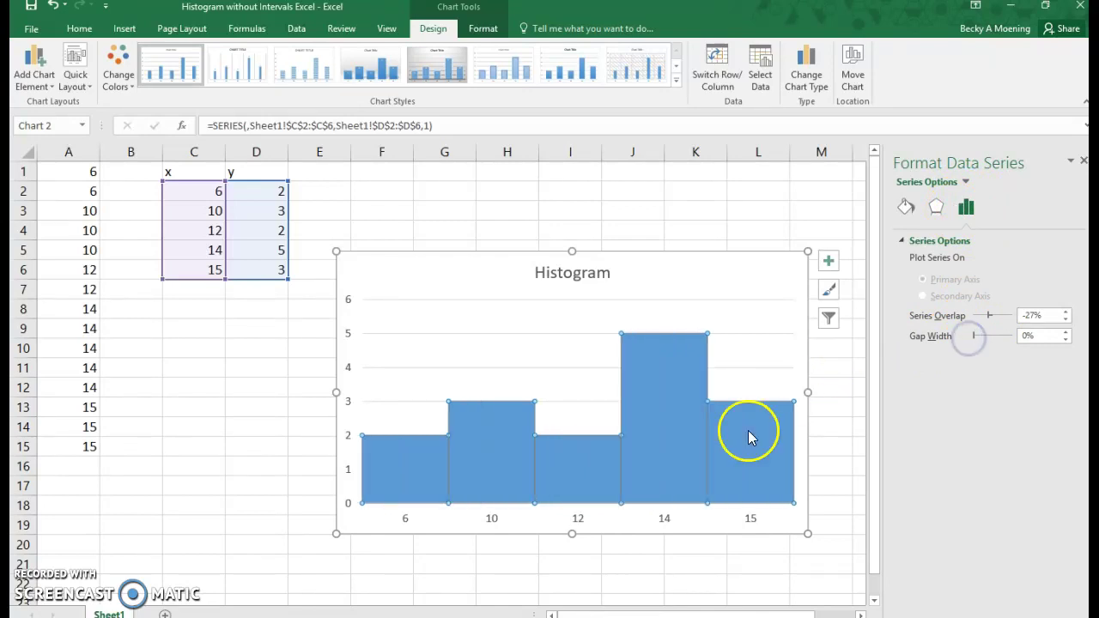
pyautogui.click(575, 467)
pyautogui.click(558, 583)
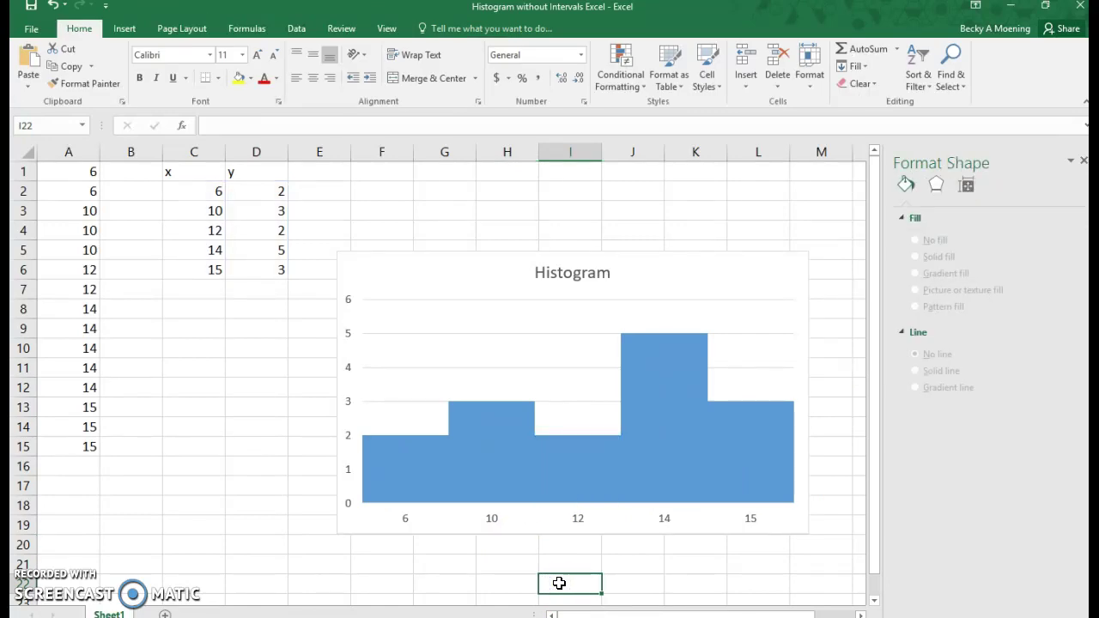
# - Try a black fill on the histogram bars, then revert it to blue
pyautogui.click(686, 386)
pyautogui.click(734, 445)
pyautogui.click(911, 224)
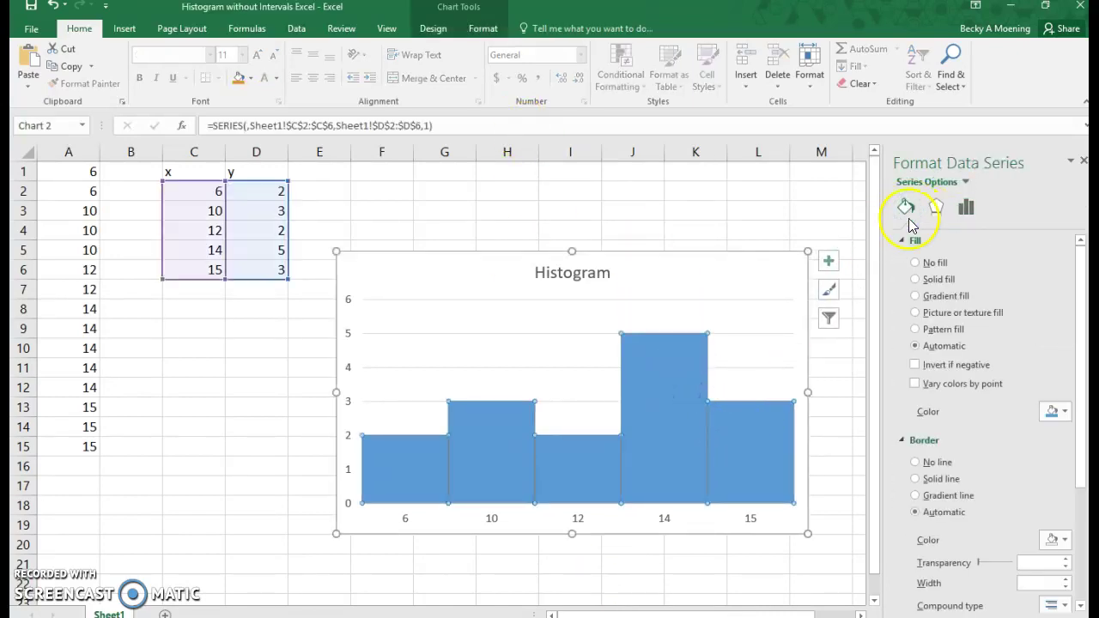
pyautogui.scroll(-2, 966, 468)
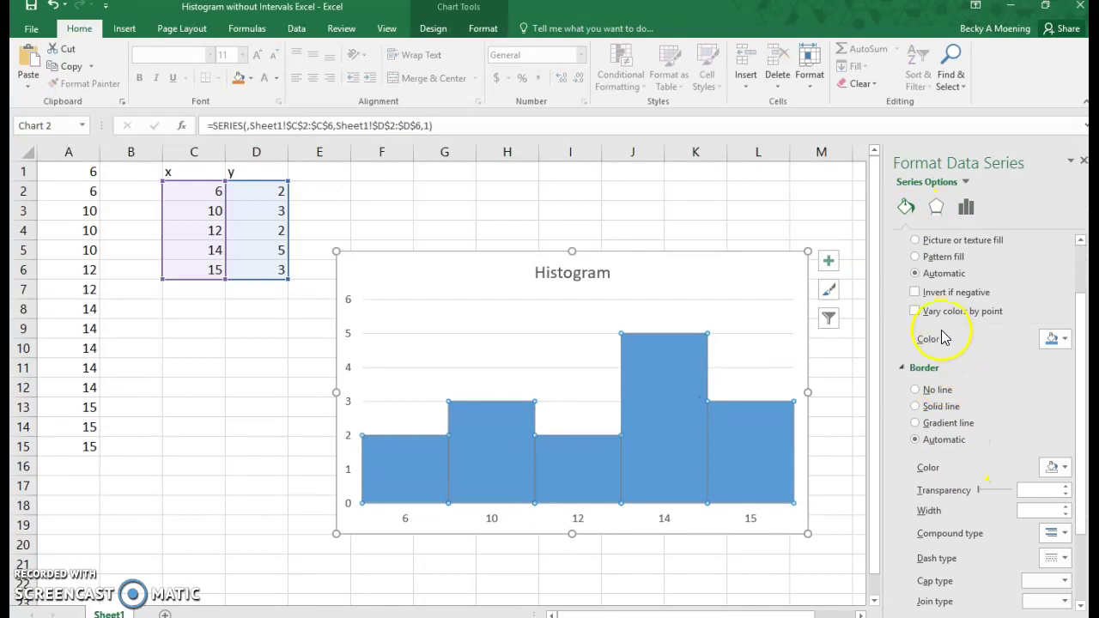
pyautogui.click(1066, 342)
pyautogui.click(987, 375)
pyautogui.click(1055, 341)
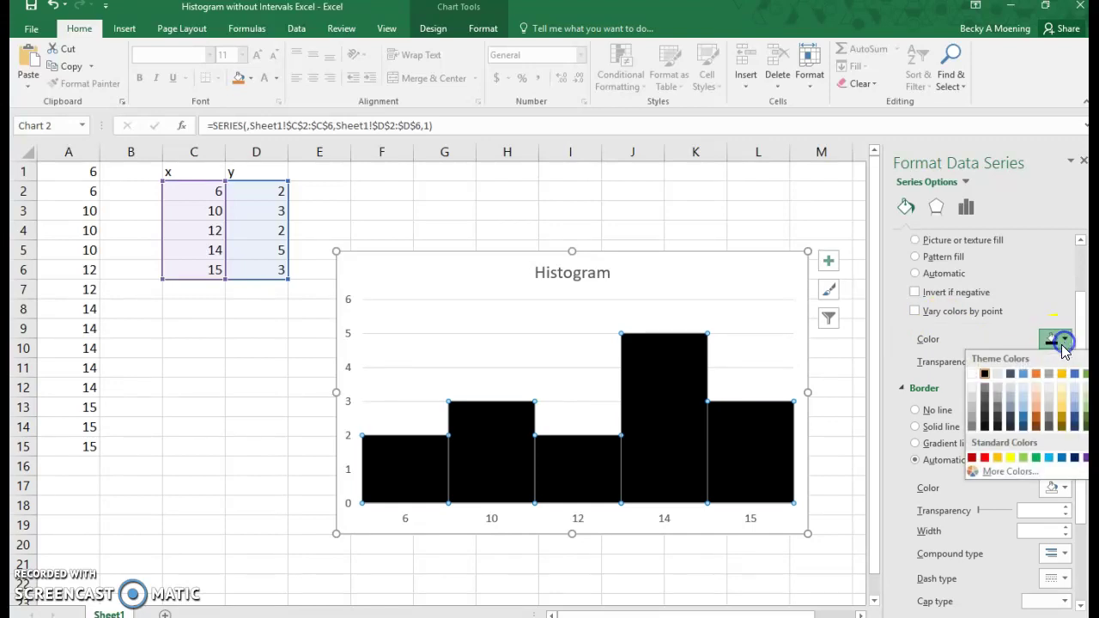
pyautogui.click(1026, 375)
# - Give the histogram bars a solid black border
pyautogui.scroll(-1, 939, 466)
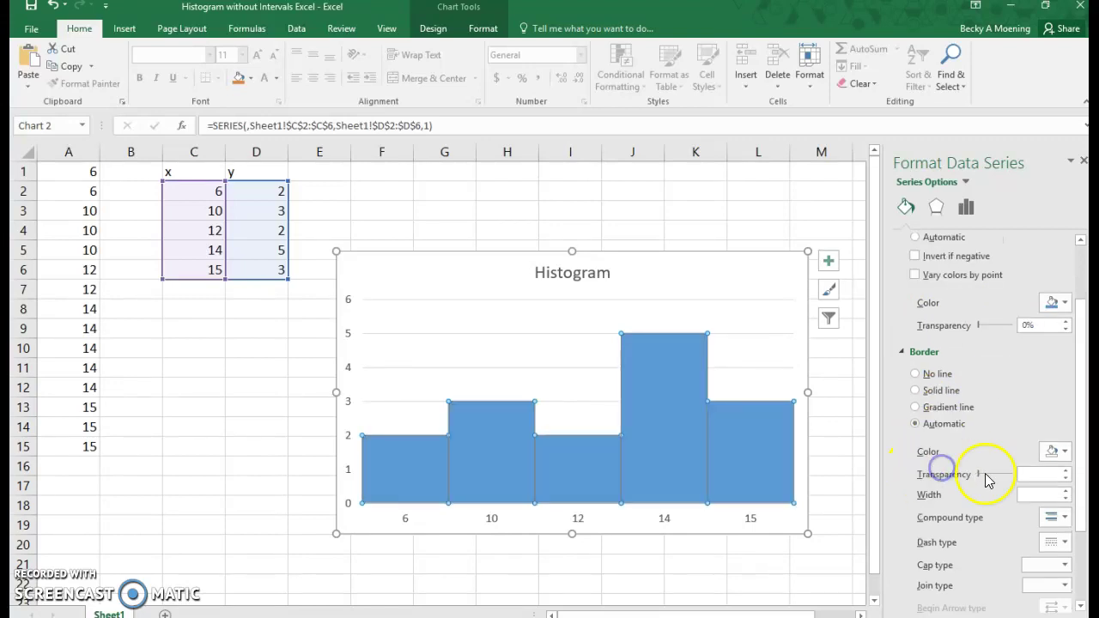
pyautogui.click(1051, 453)
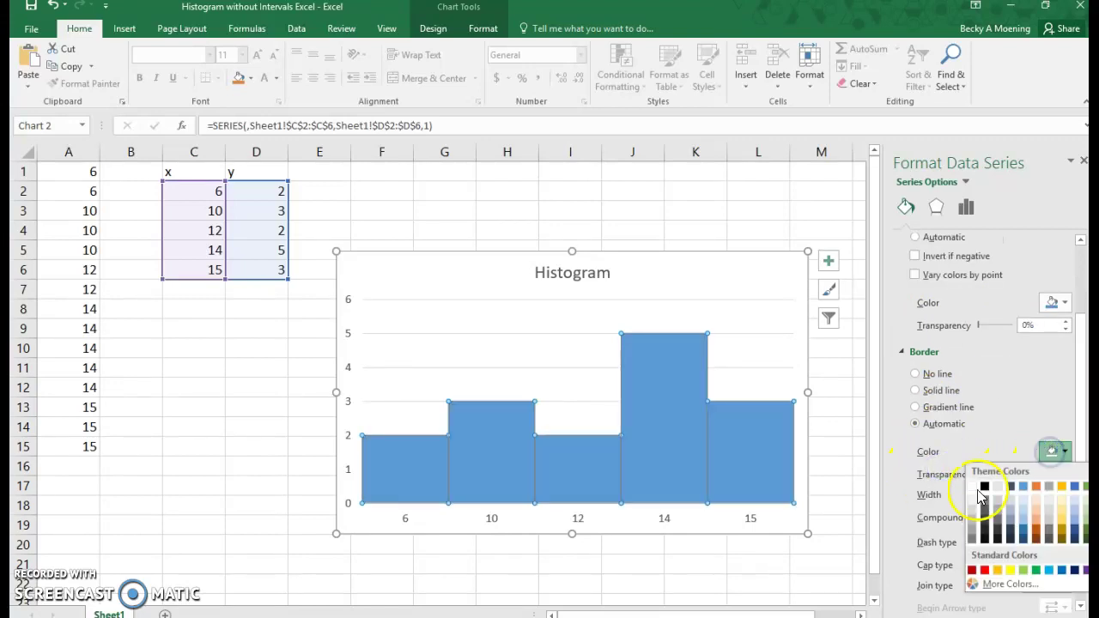
pyautogui.click(590, 448)
pyautogui.click(605, 583)
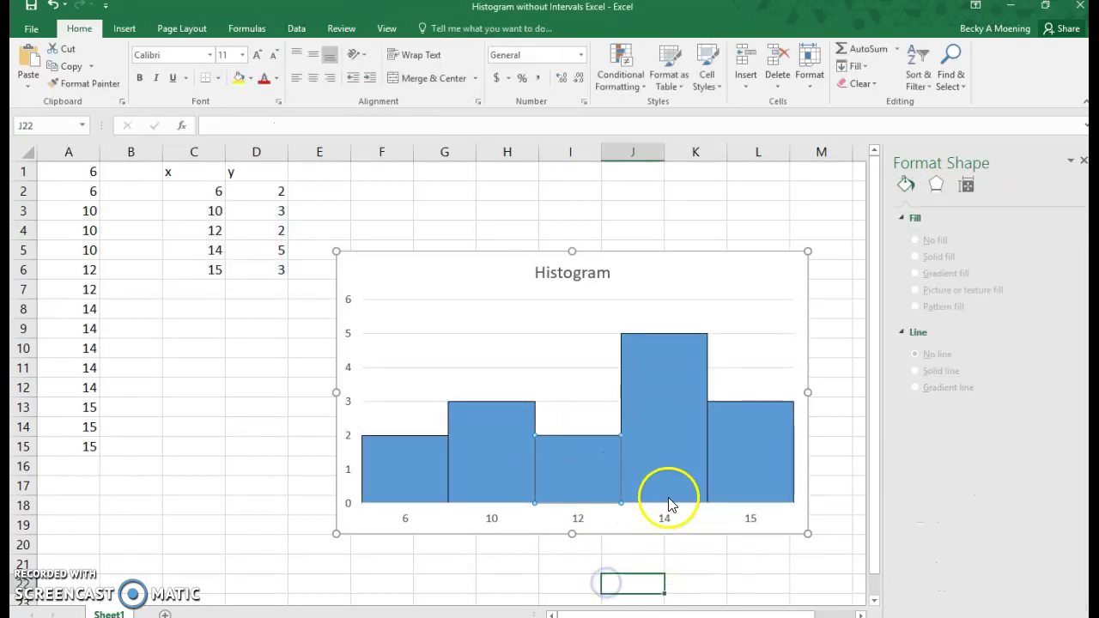
# - Inspect the plot area's fill and border settings, then deselect the chart
pyautogui.click(630, 487)
pyautogui.click(574, 351)
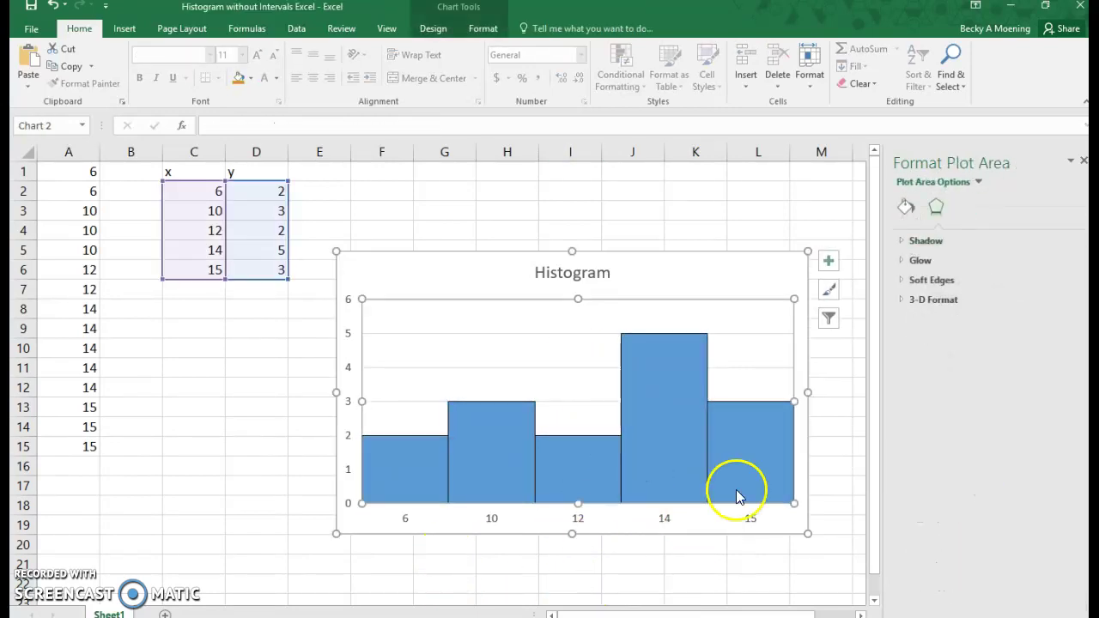
pyautogui.click(905, 206)
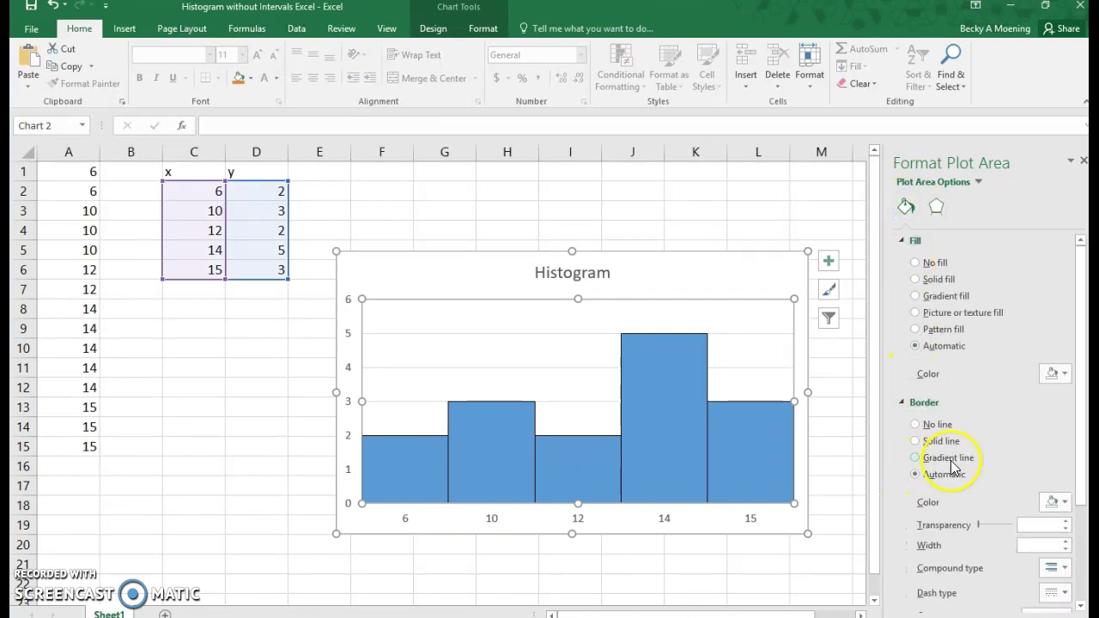
pyautogui.scroll(-2, 953, 466)
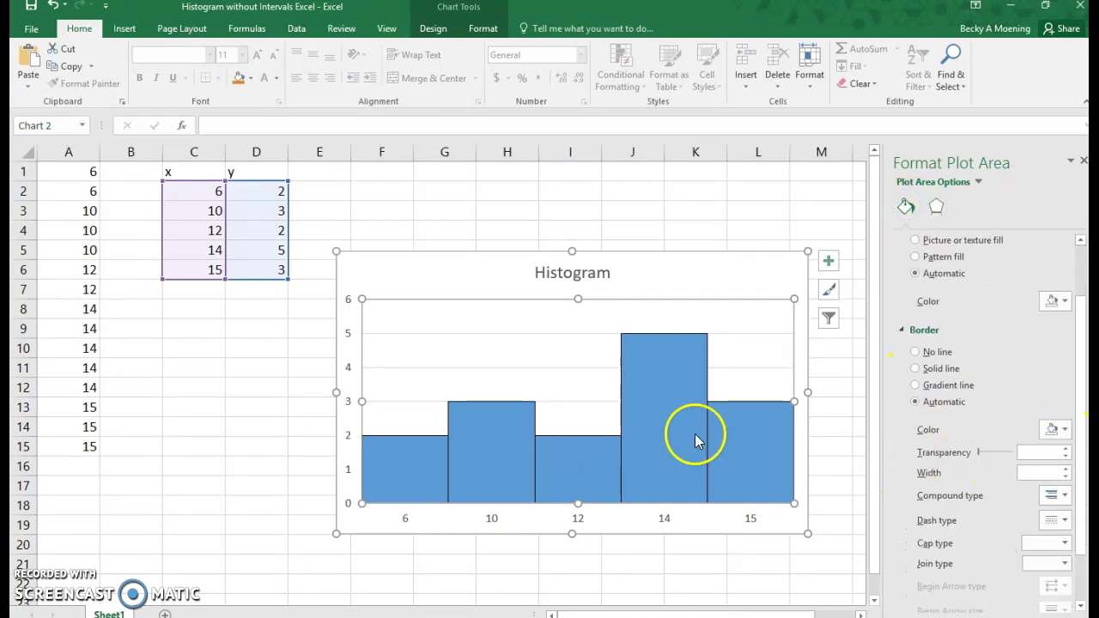
pyautogui.click(571, 448)
pyautogui.click(489, 566)
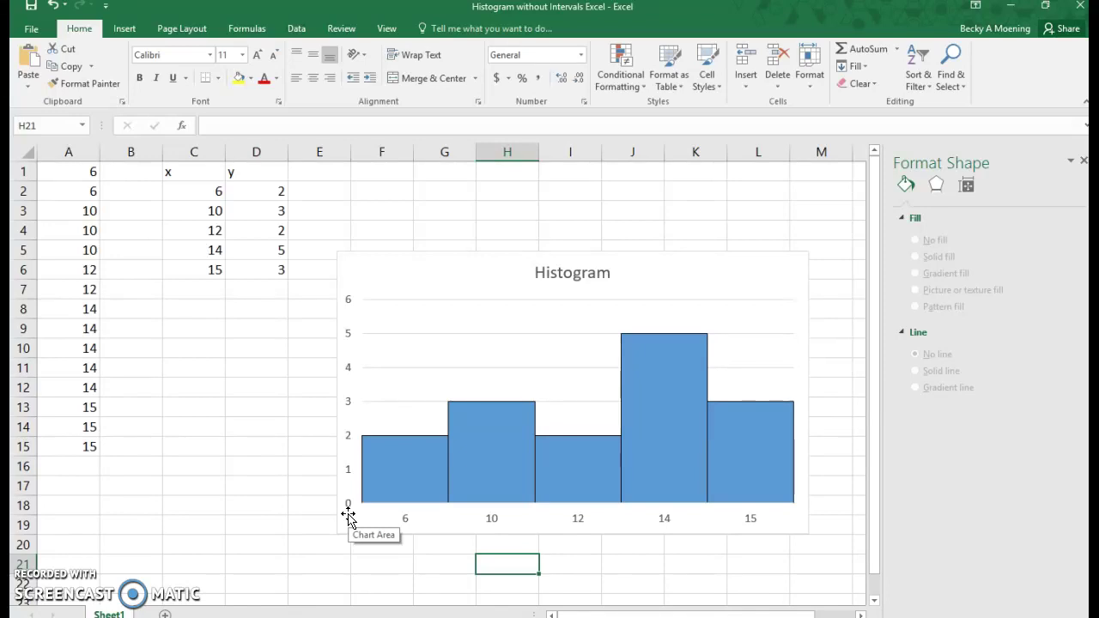
# - Browse the Shadow and Reflection effects, then reselect the bars to view Series Options
pyautogui.click(936, 185)
pyautogui.click(924, 219)
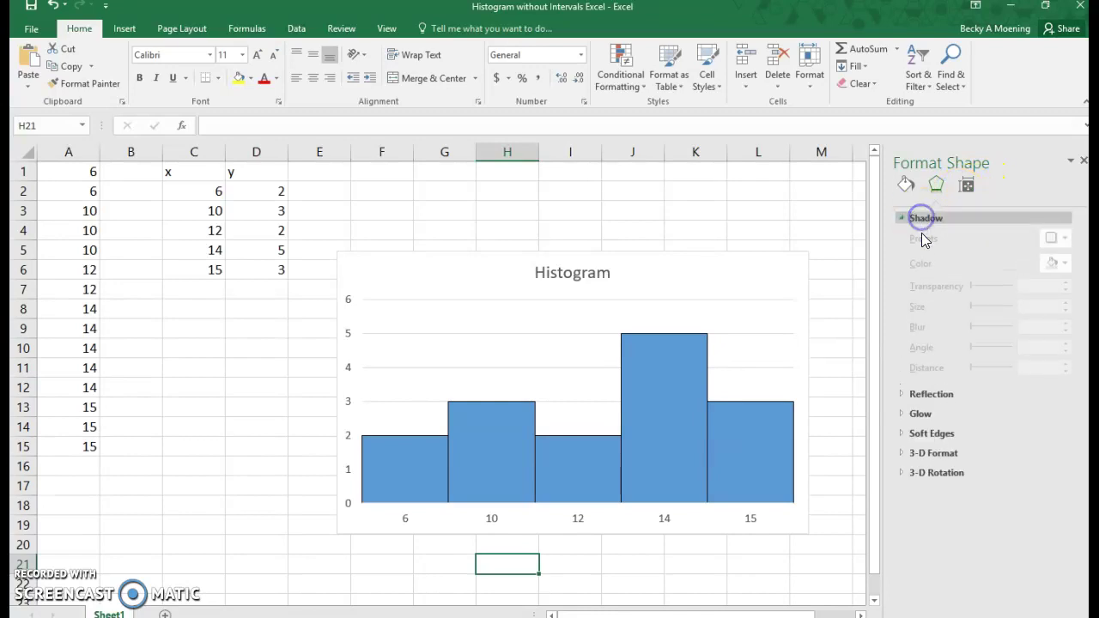
pyautogui.click(949, 396)
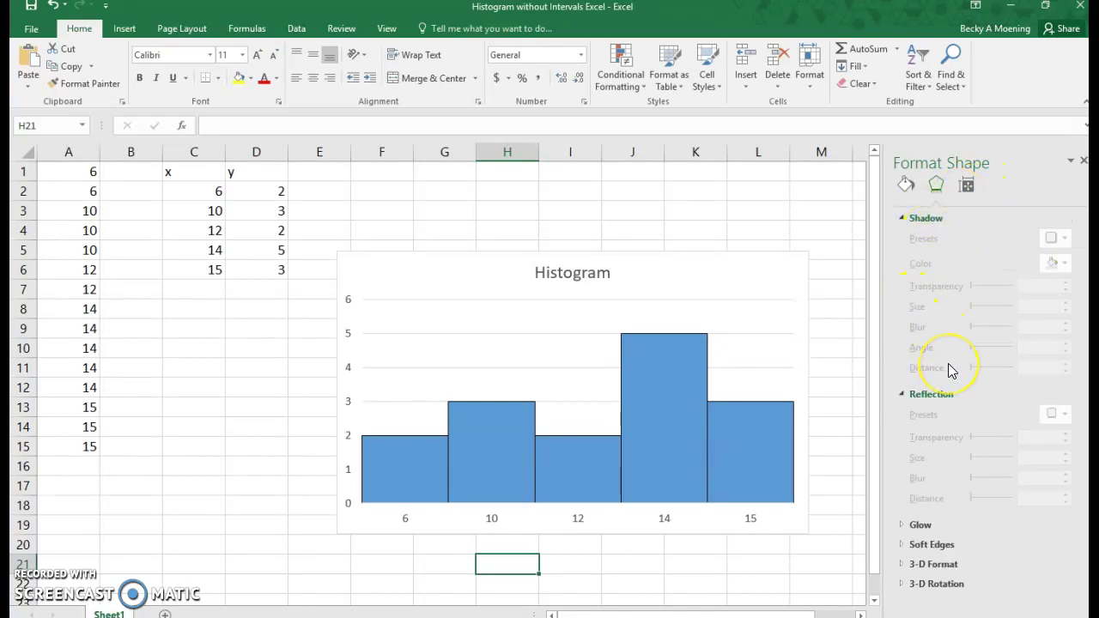
pyautogui.click(460, 411)
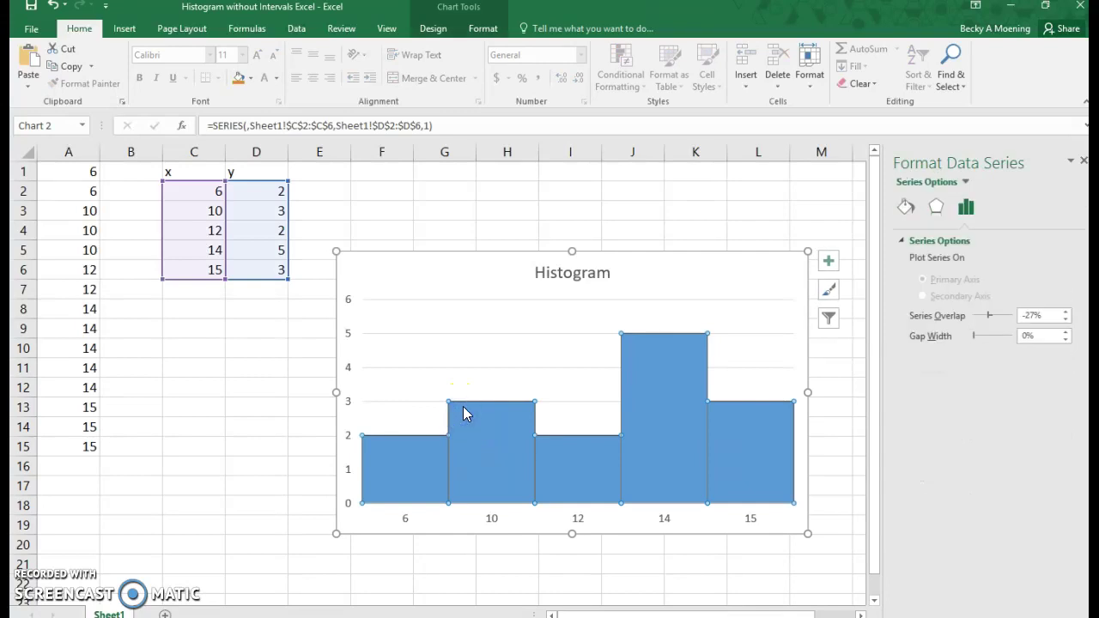
pyautogui.click(553, 415)
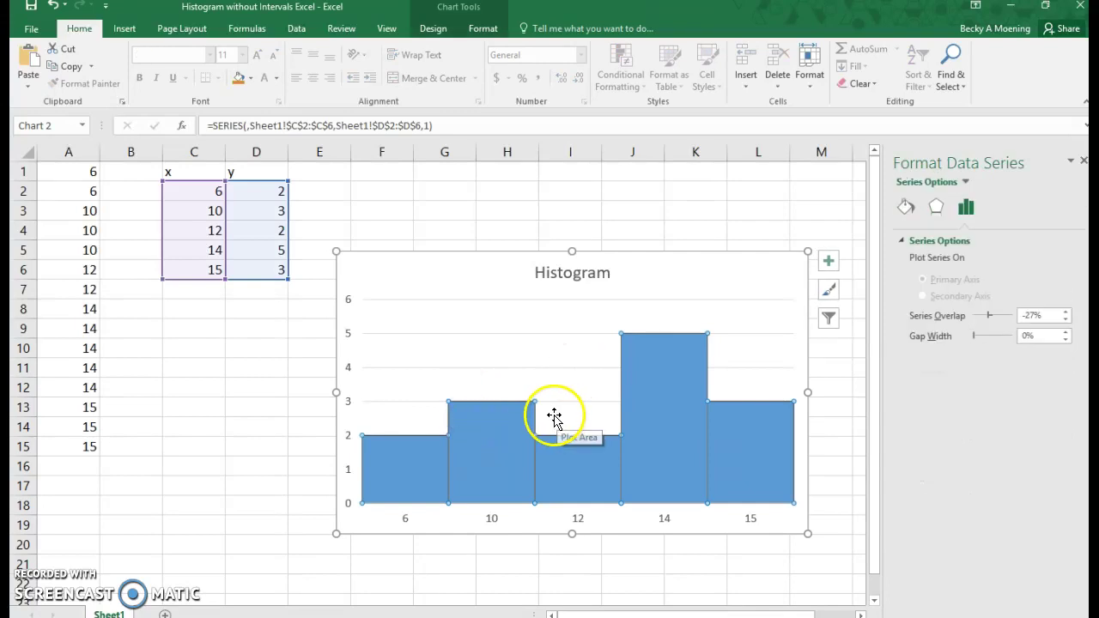